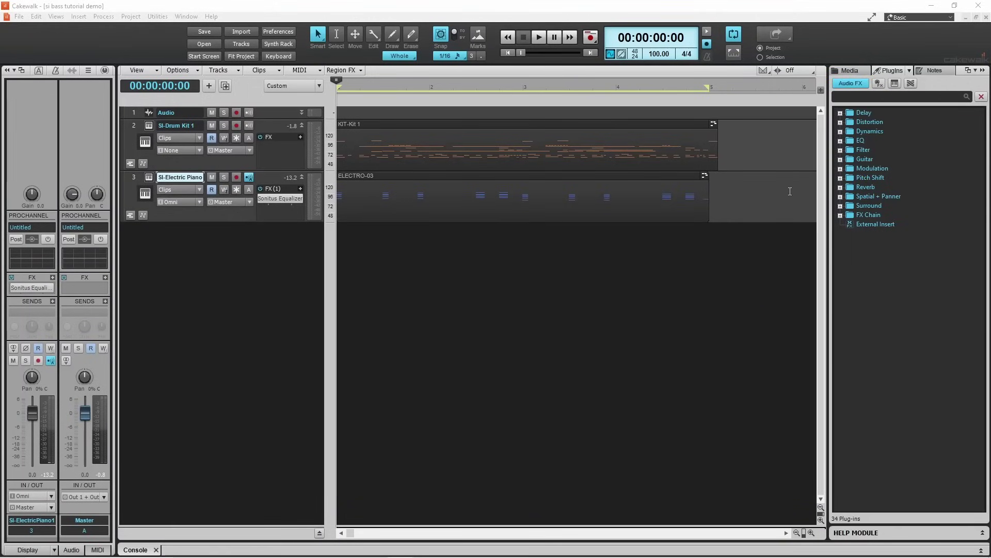
Insert the SI-Bass Guitar virtual instrument as a simple instrument track and move its window clear of the tracks
click(895, 86)
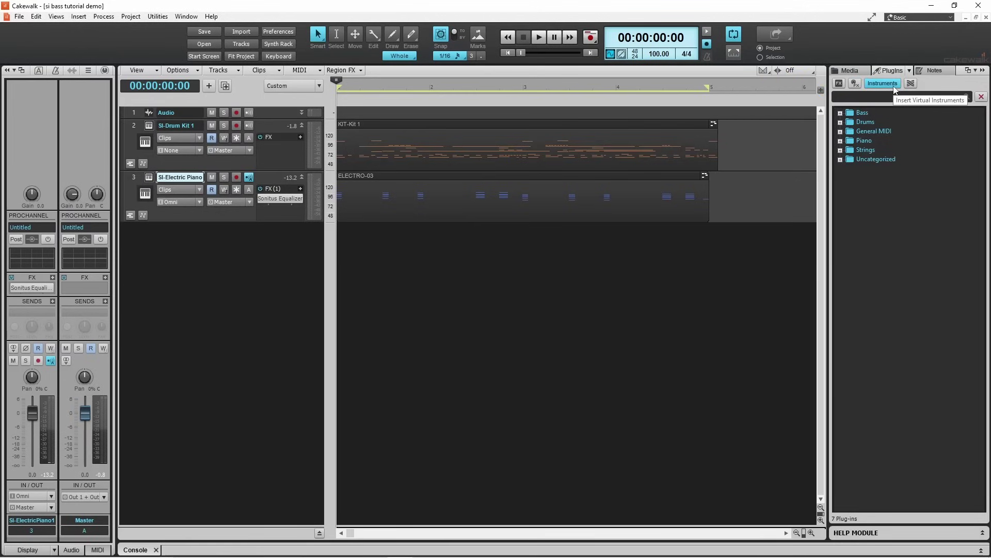
double_click(865, 113)
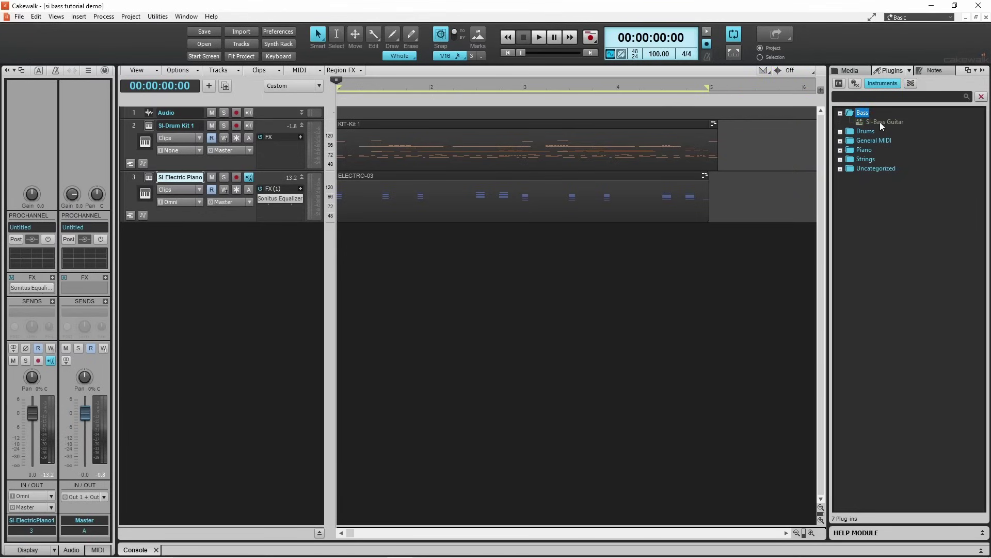
double_click(881, 122)
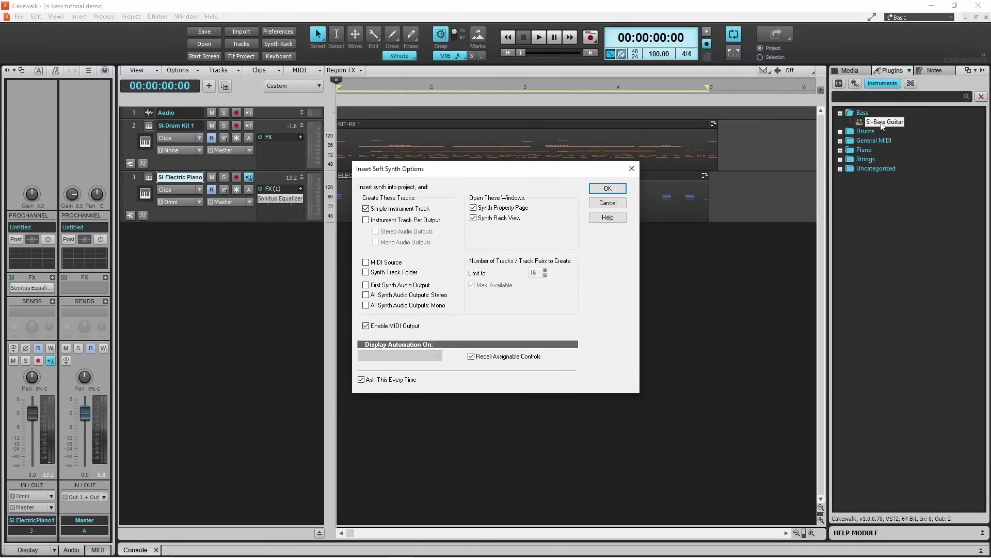
click(608, 188)
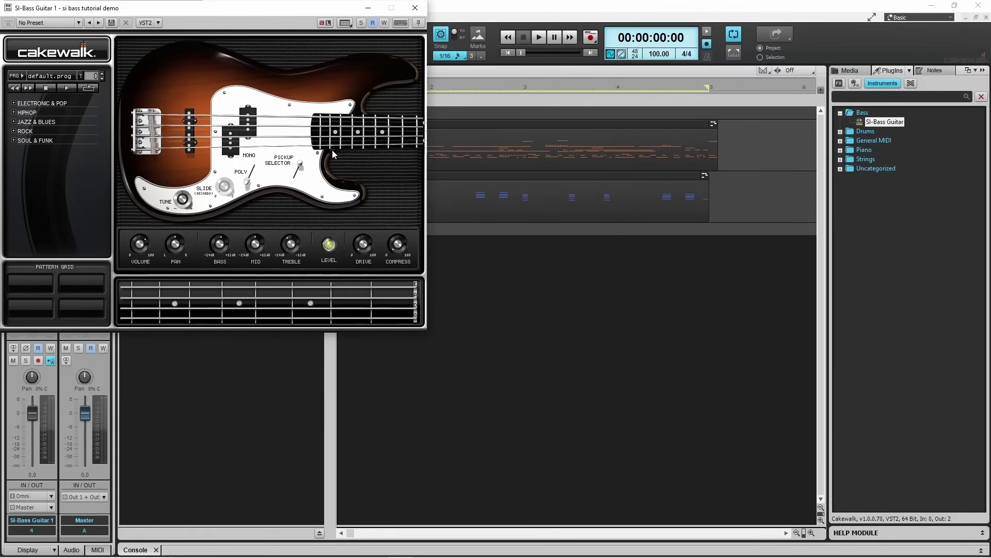
drag(204, 8, 676, 166)
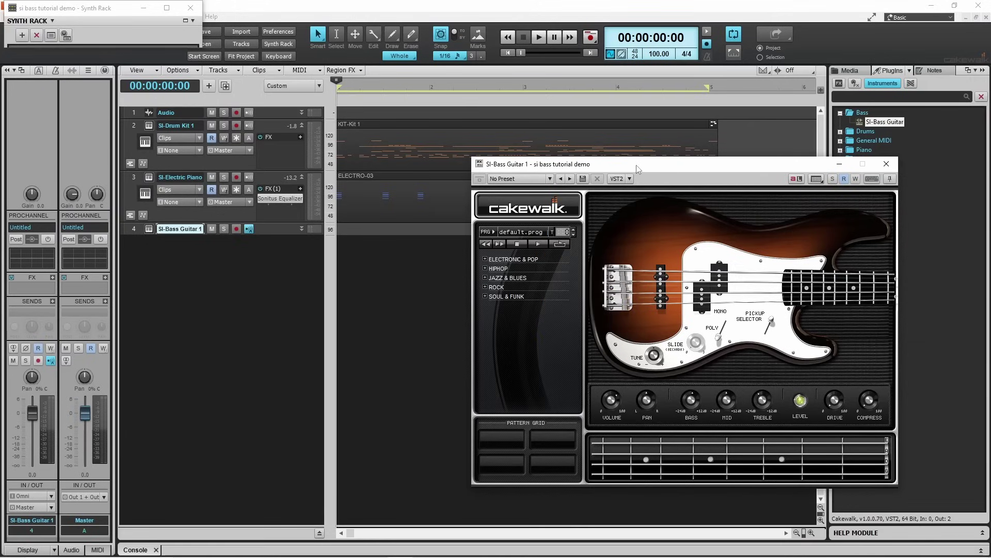
Load the Rock O Matic.prog sound program into the bass guitar instrument
click(529, 234)
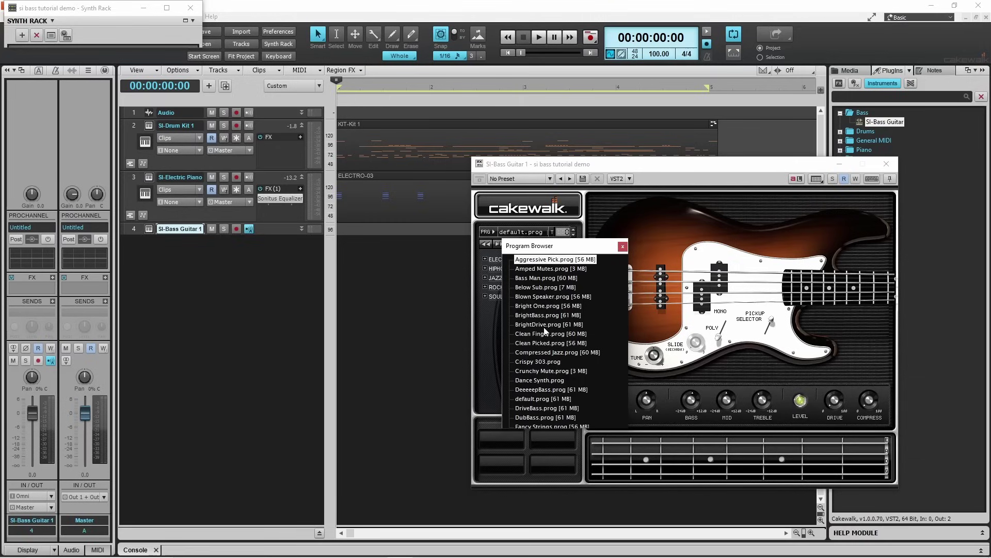
drag(551, 428, 551, 442)
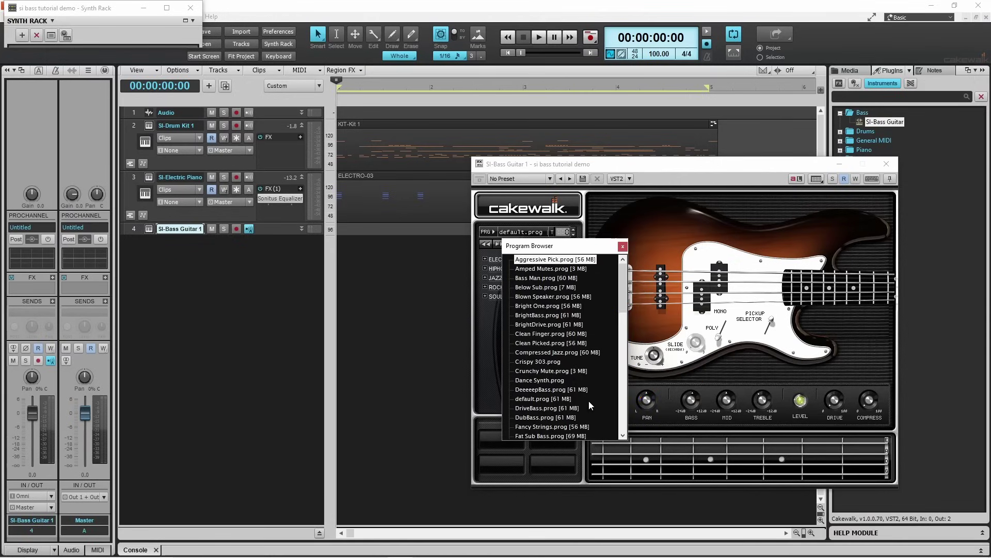
drag(622, 308, 631, 397)
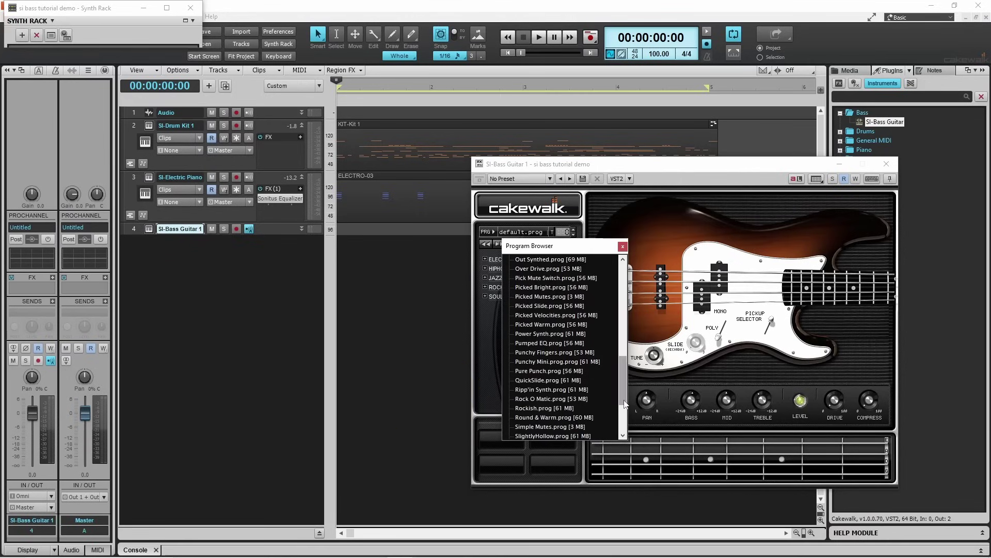
click(551, 402)
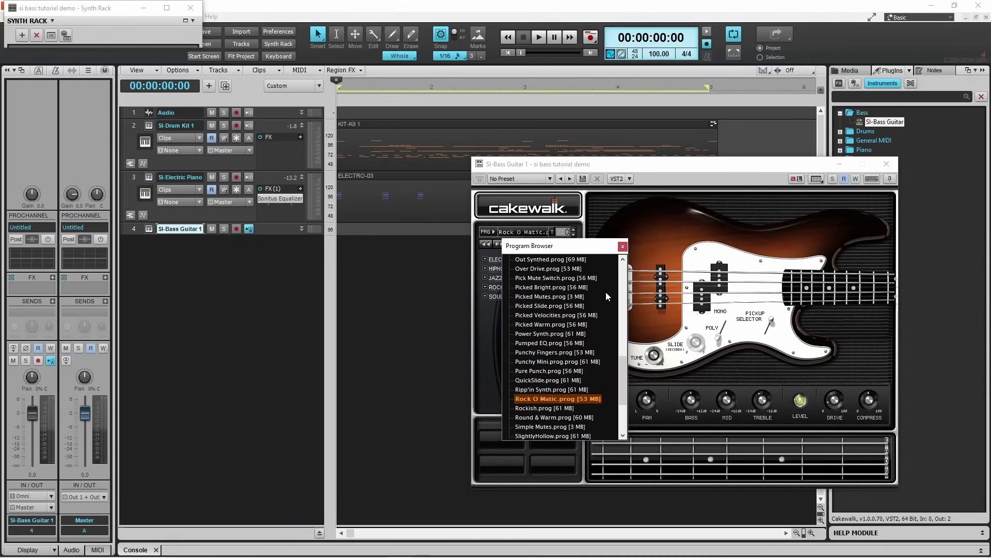
click(622, 247)
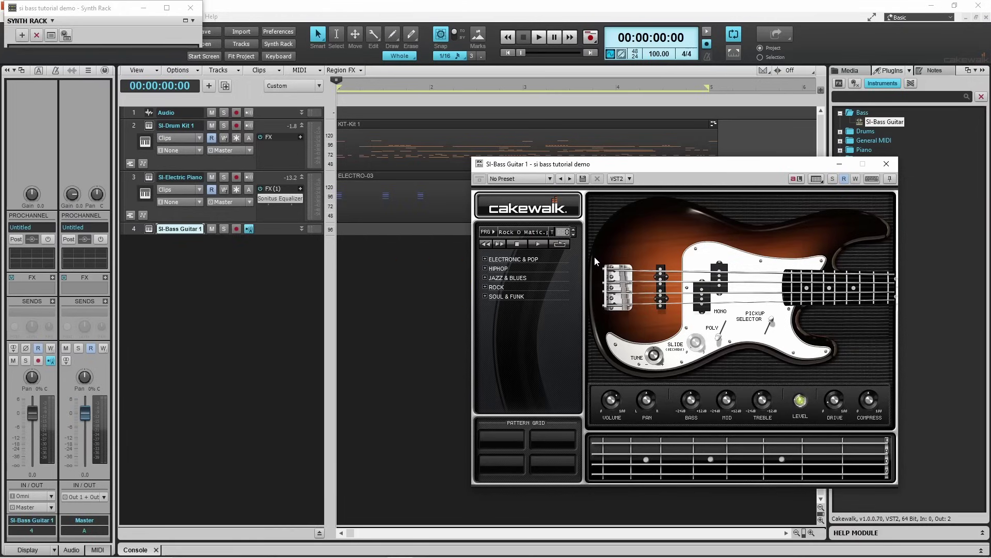
Audition the ROCK-05 pattern from the Rock group, place it at the start of the bass track, and close the instrument window
click(491, 289)
click(495, 290)
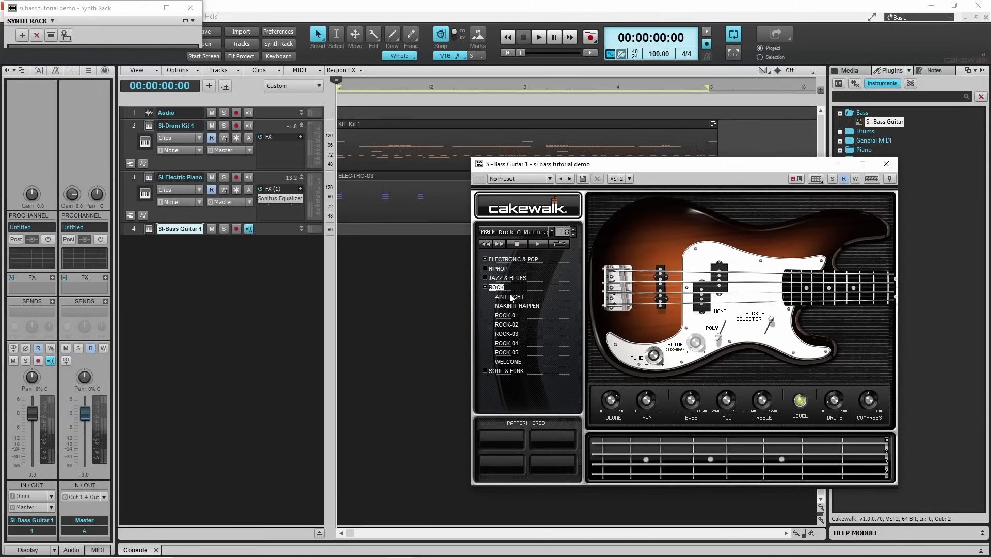
click(510, 353)
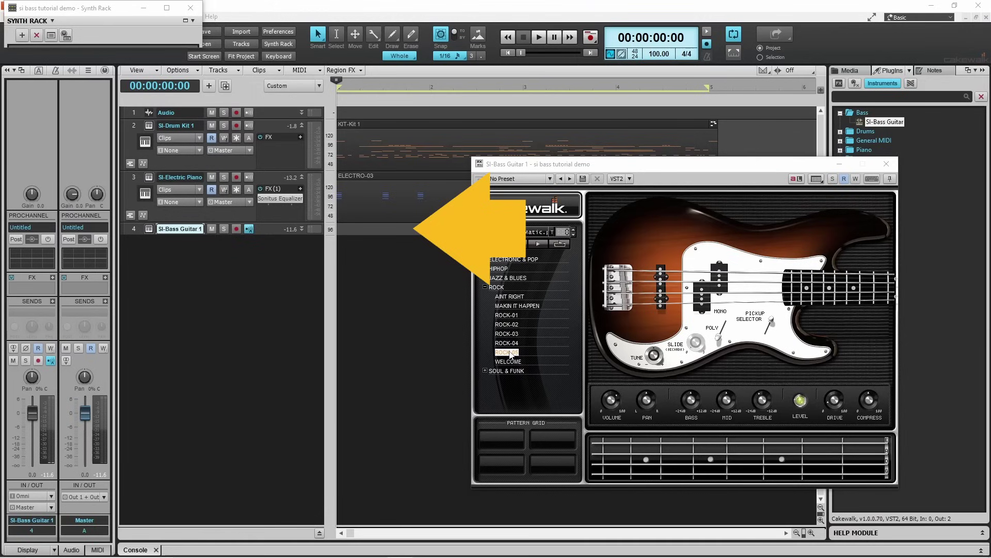
click(508, 354)
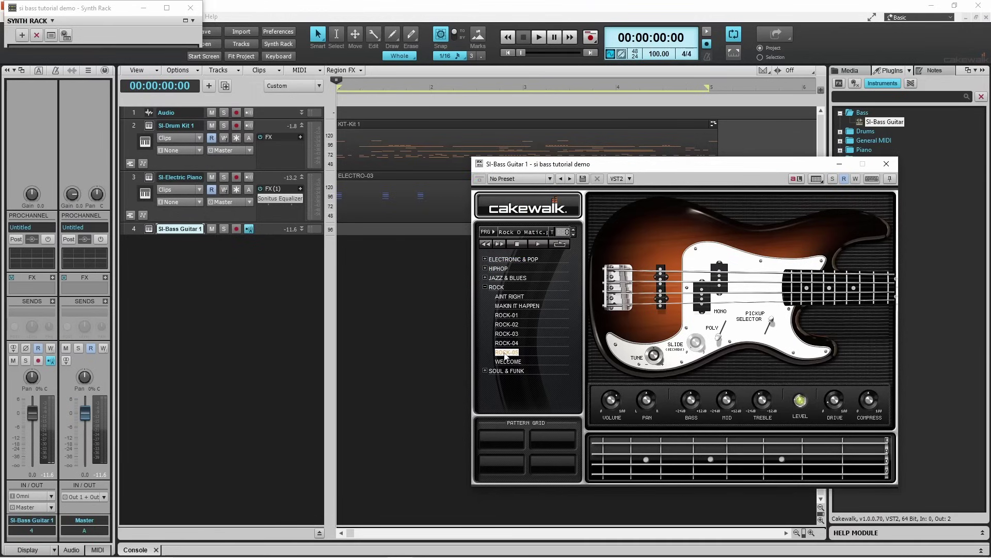
drag(505, 355, 411, 319)
drag(353, 234, 353, 230)
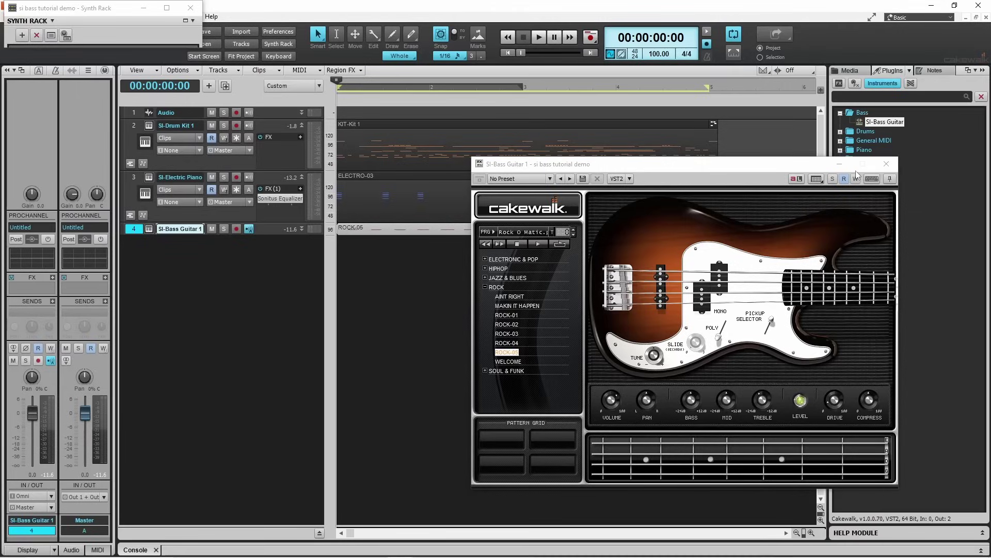
click(886, 165)
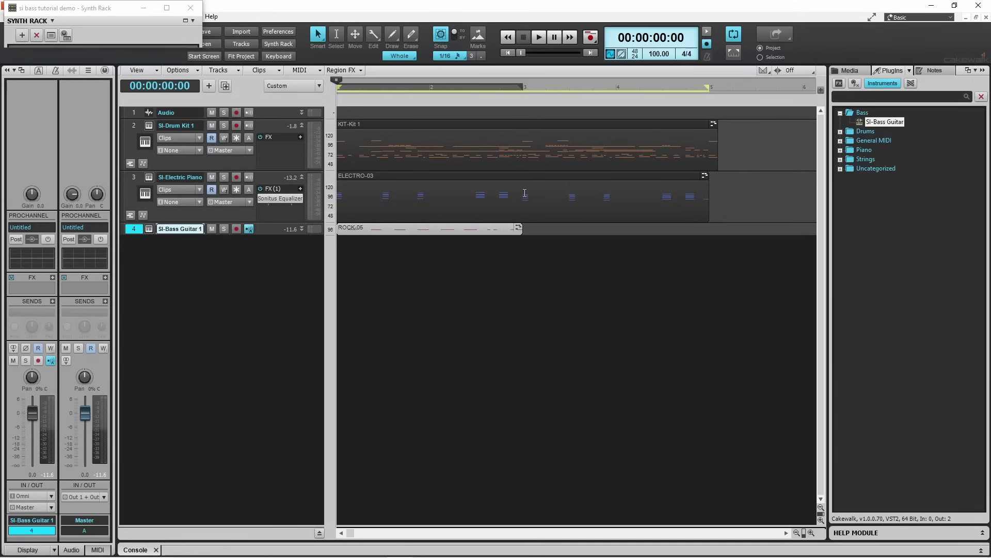
Copy the ROCK-05 clip and paste it on the bass track at measure 3, directly after the original
right_click(396, 229)
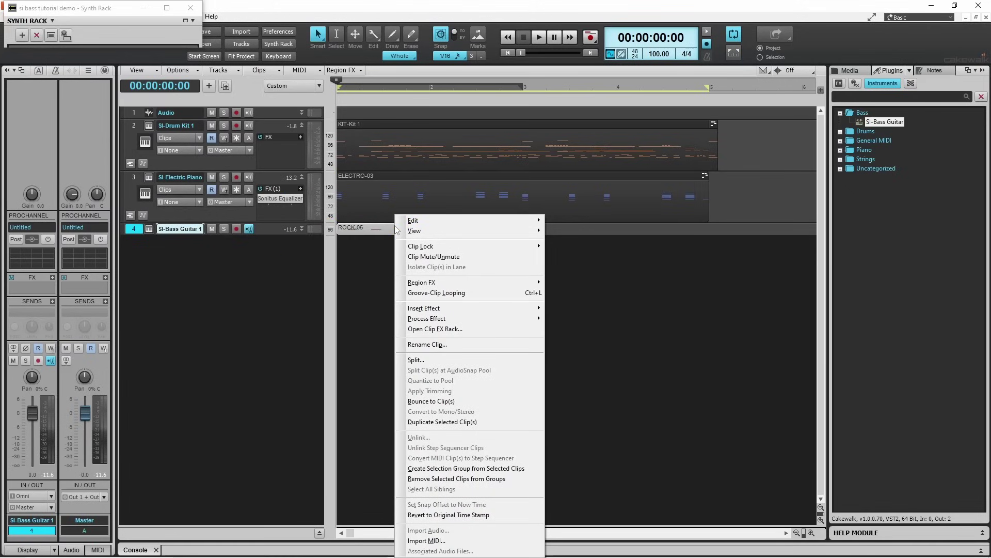
mouse_move(416, 225)
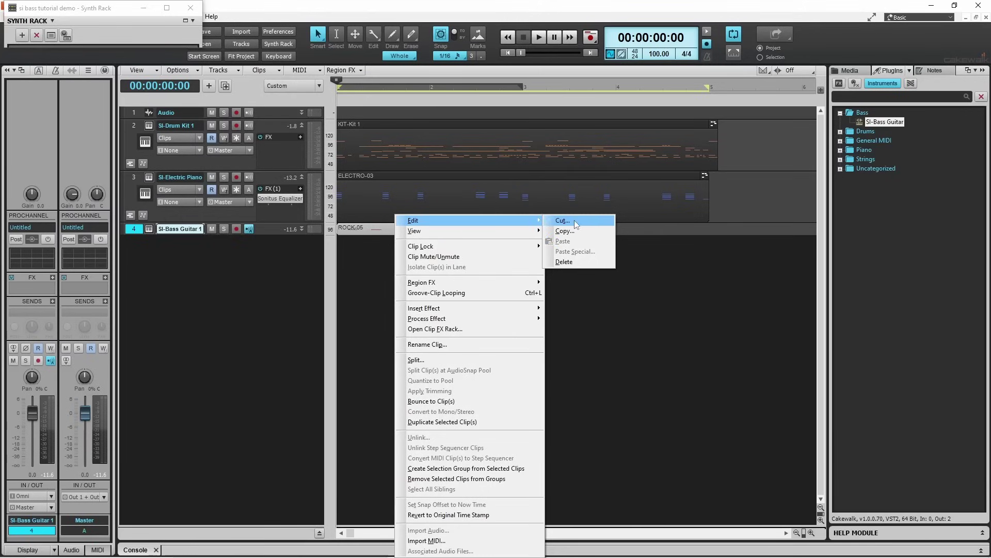
click(575, 236)
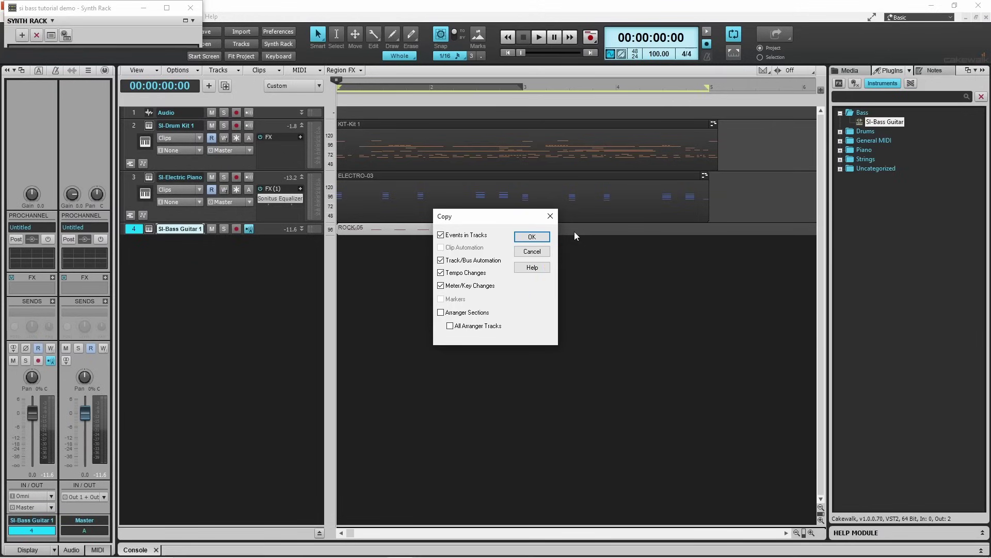
click(548, 237)
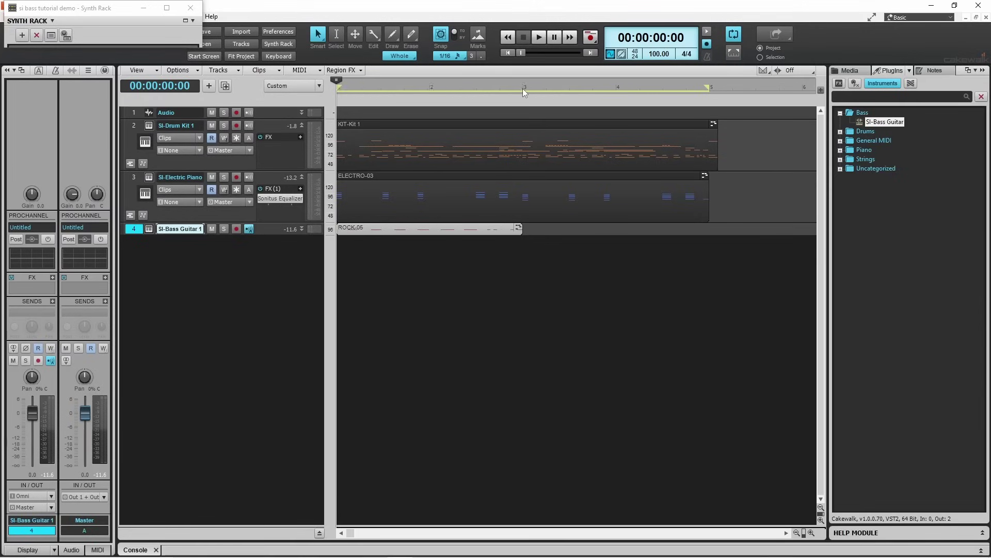
click(522, 88)
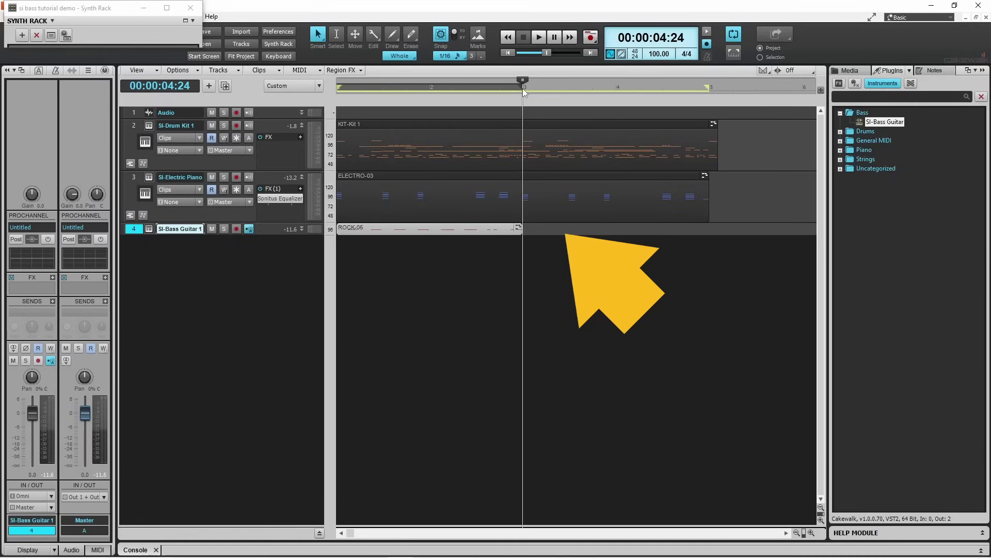
right_click(537, 230)
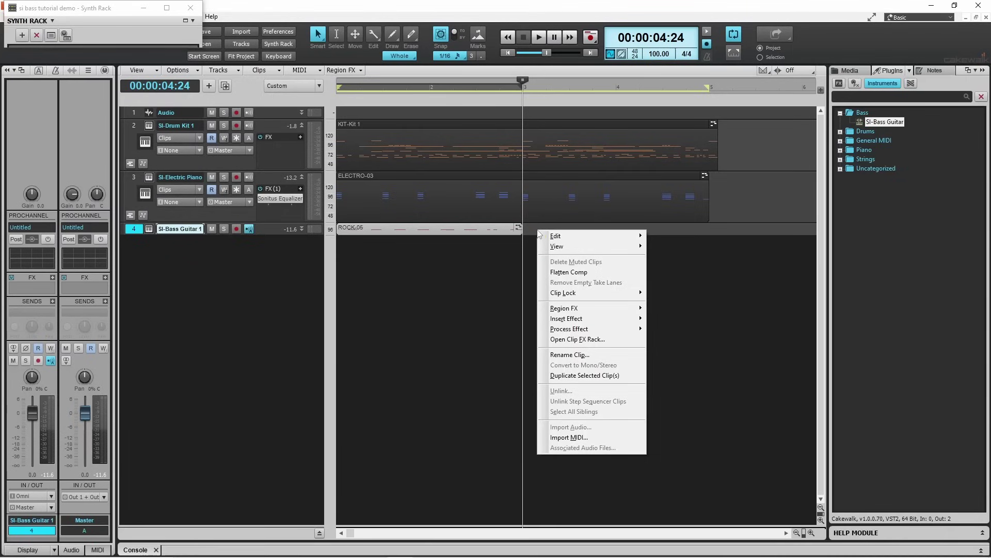
mouse_move(550, 237)
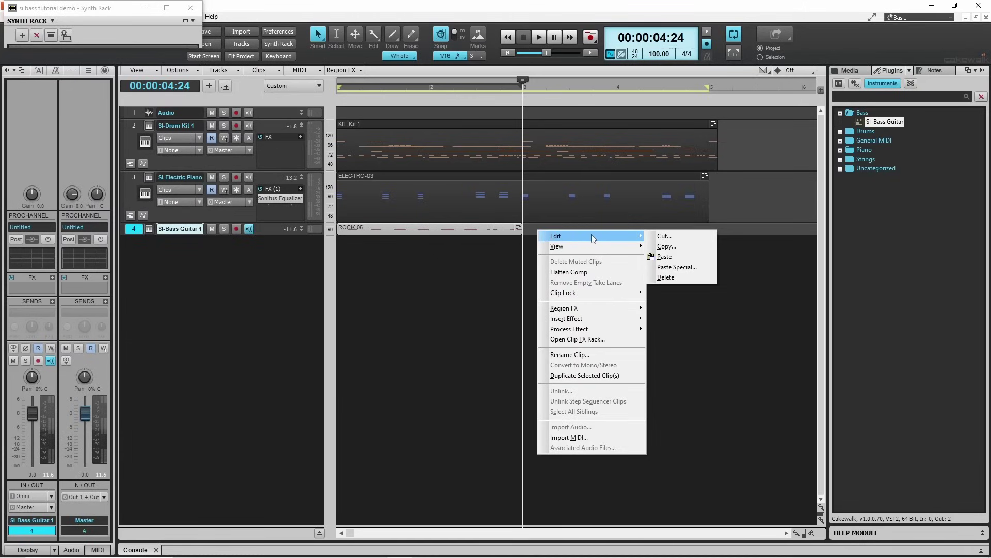
click(666, 257)
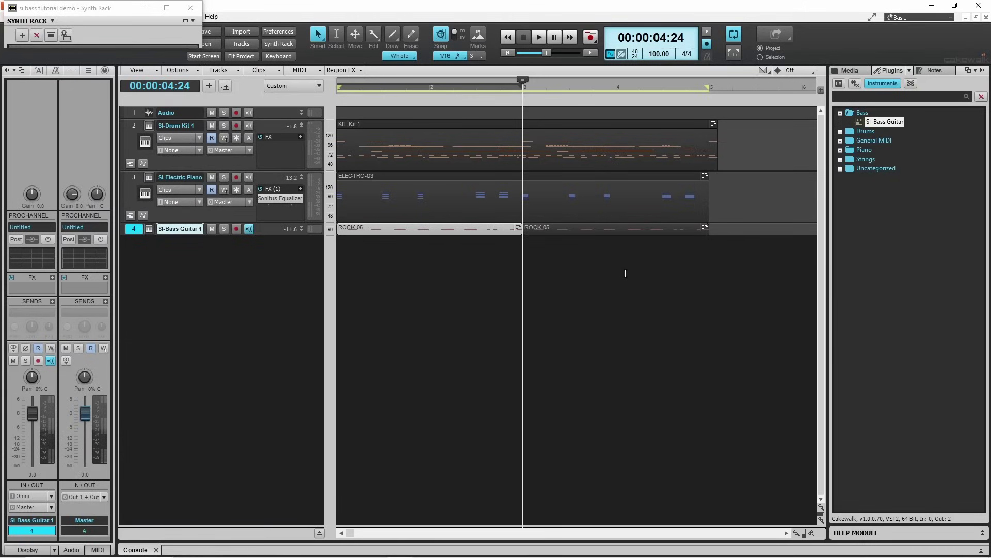
Play the project from the beginning to hear the bass with the drums and electric piano, and stop playback
click(508, 53)
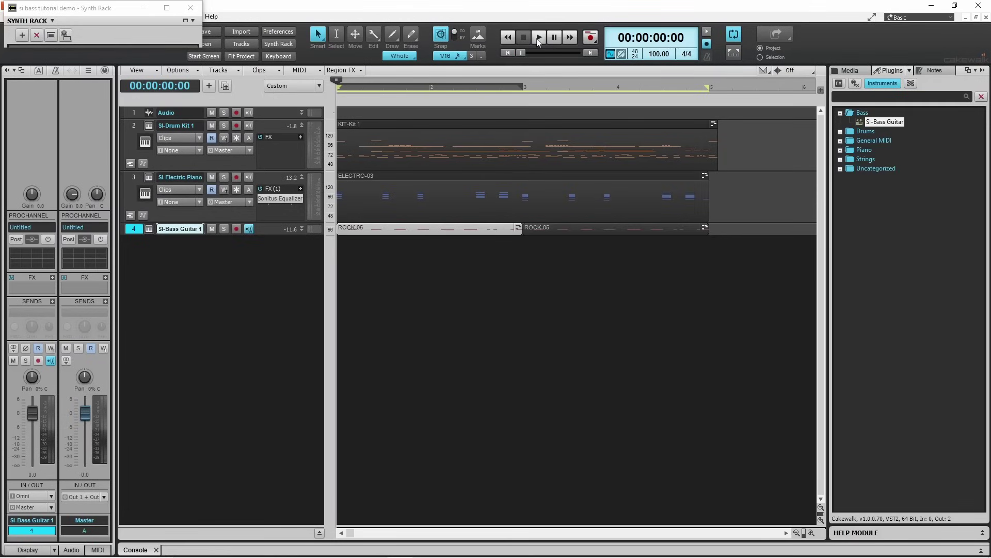
click(538, 38)
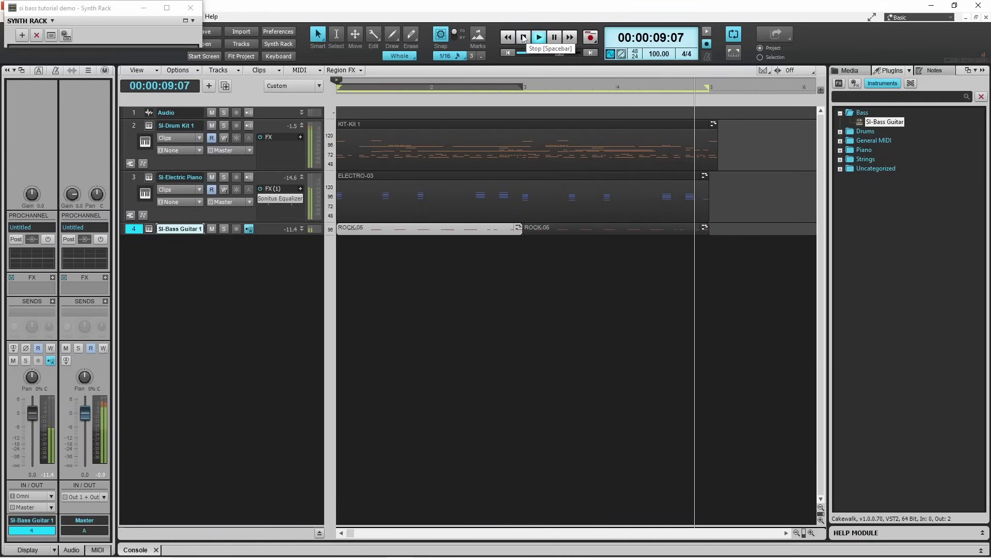
click(523, 38)
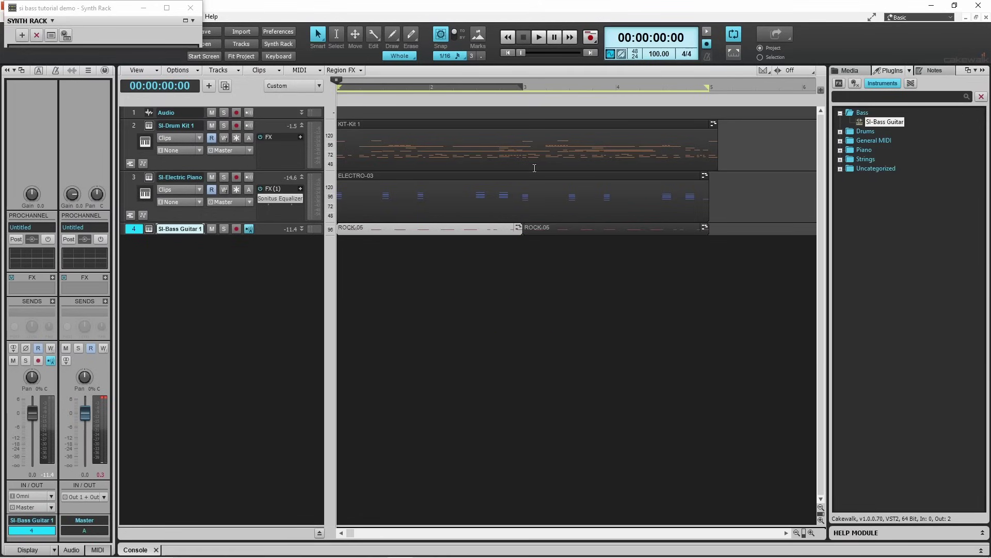
Open the bass clips in the Piano Roll and move all notes of the second ROCK-05 clip down to G3
double_click(550, 225)
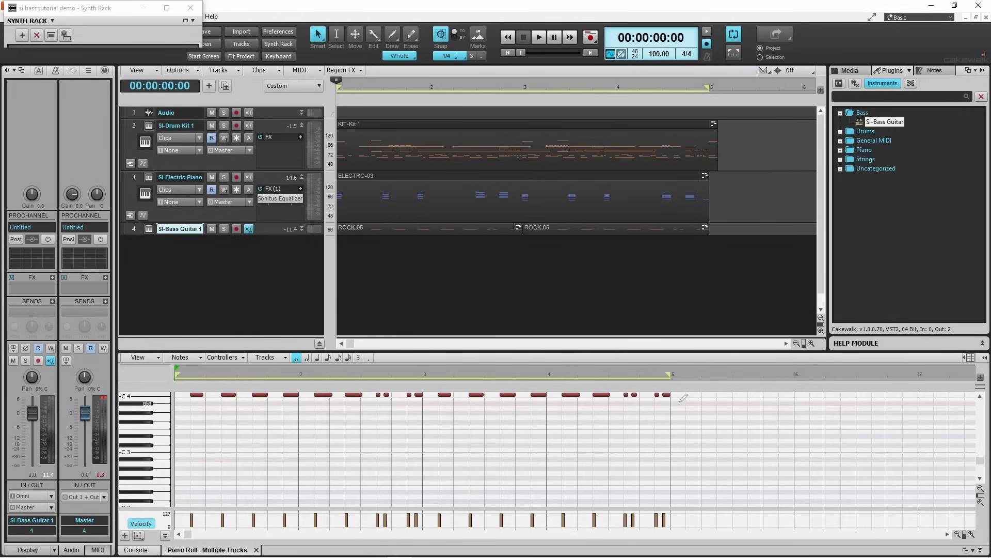
drag(680, 403, 431, 435)
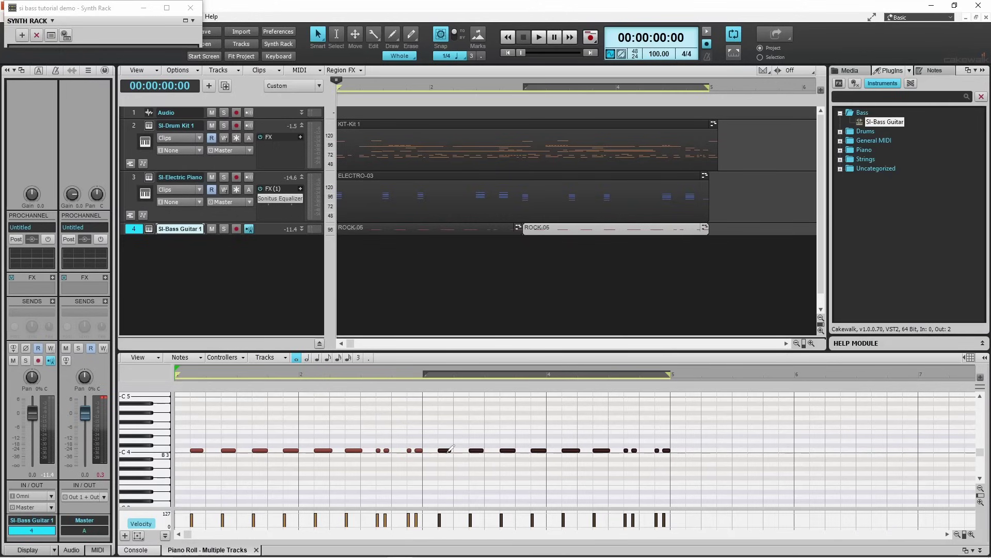
drag(445, 451, 445, 473)
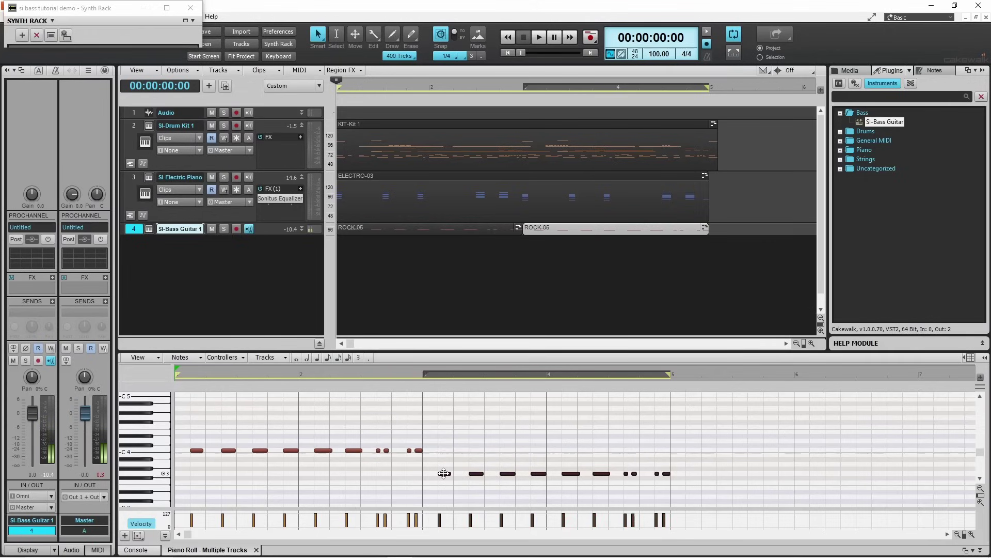
Play the project again to hear the transposed bass notes, and stop playback
click(541, 41)
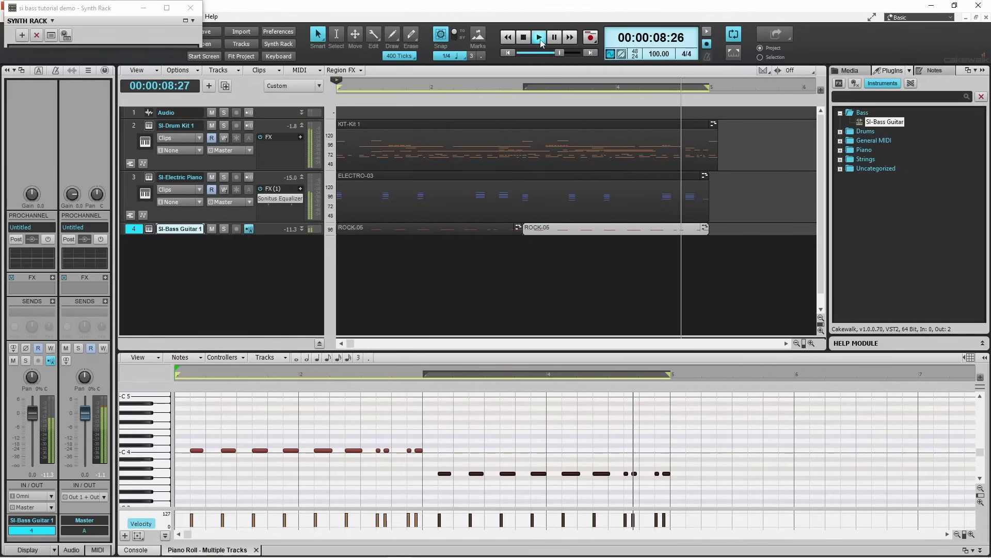
click(524, 39)
click(523, 39)
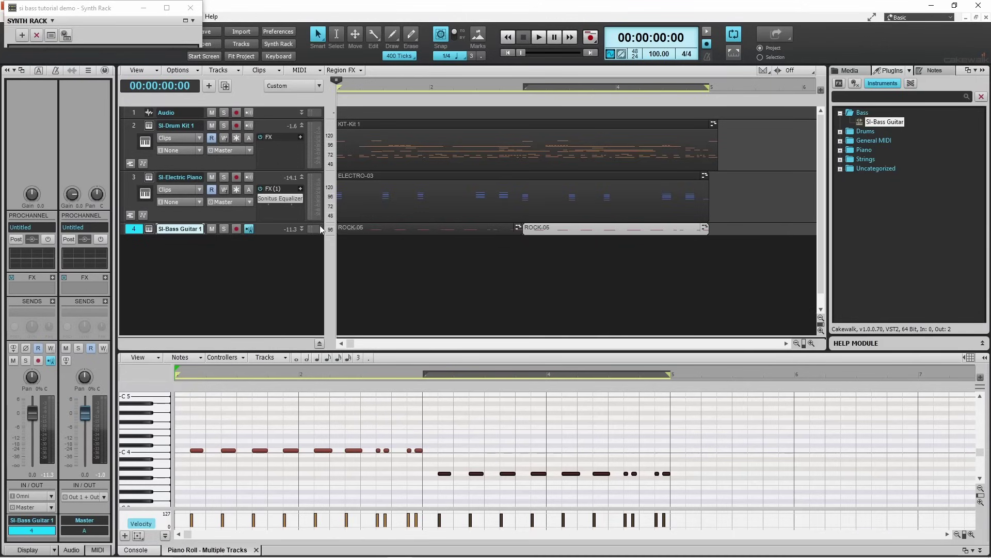
Expand the SI-Bass Guitar 1 track and insert a Sonitus Equalizer in its effects rack
click(302, 229)
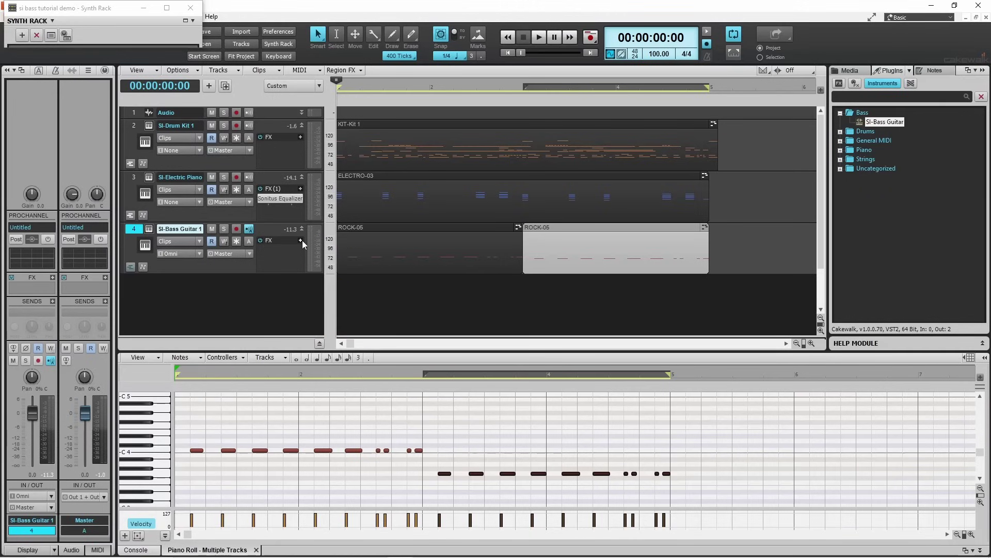
click(300, 241)
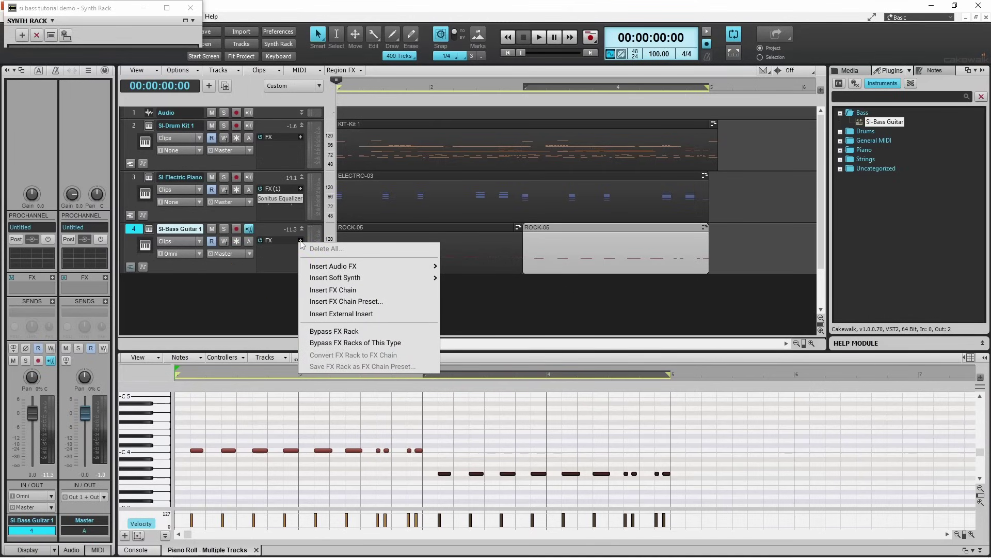
mouse_move(324, 269)
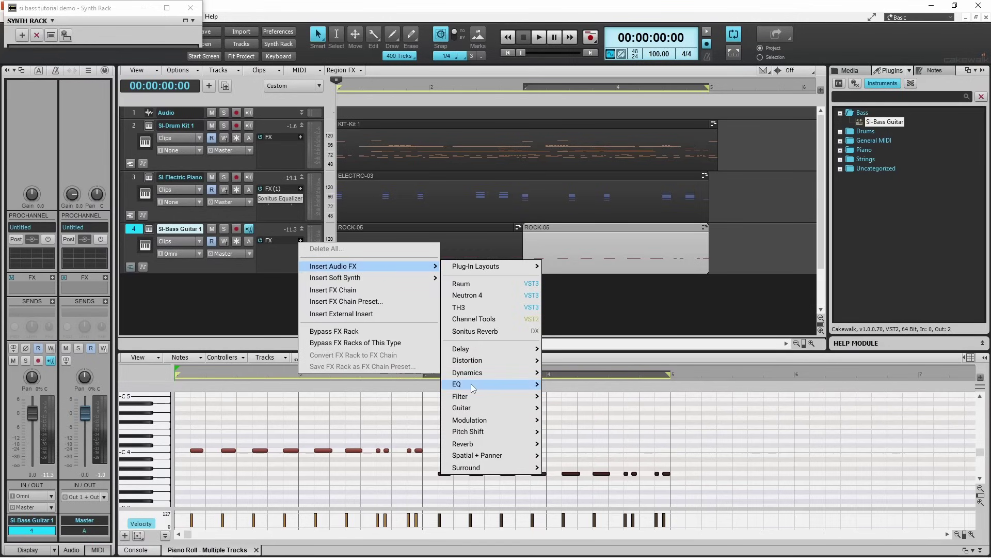
mouse_move(473, 389)
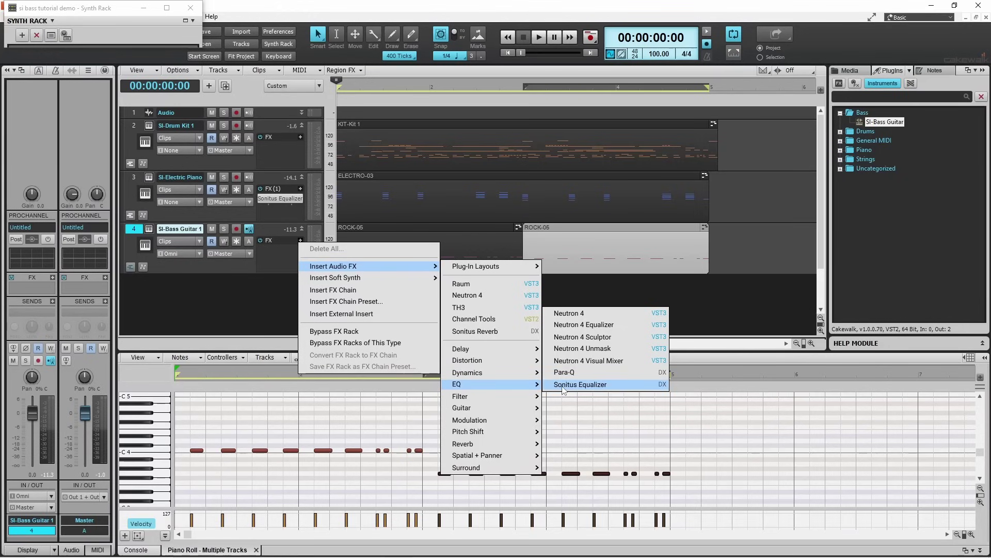
click(579, 384)
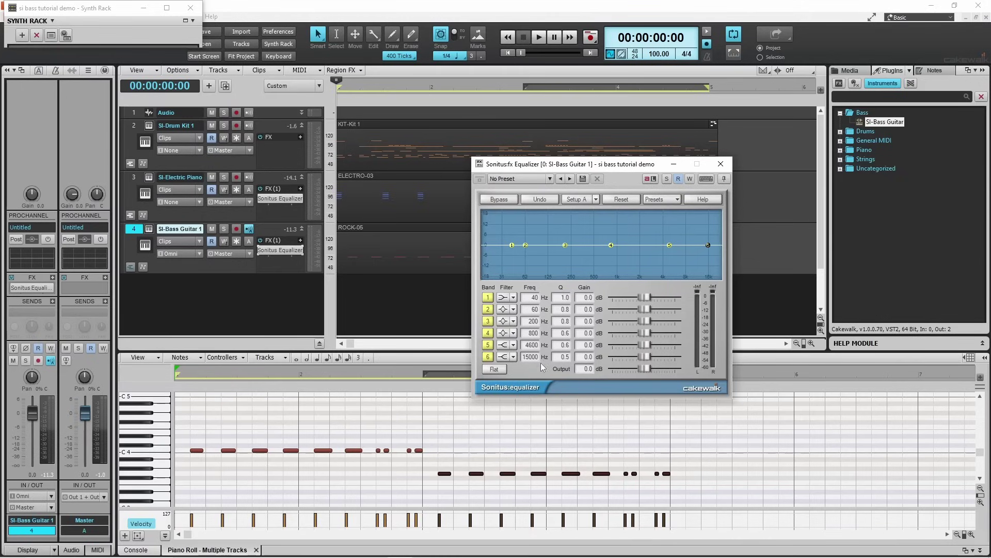
Make equalizer band 2 a Shelving Low filter at 100 Hz and cut the gain of bands 1 and 2 to -18 dB
click(514, 309)
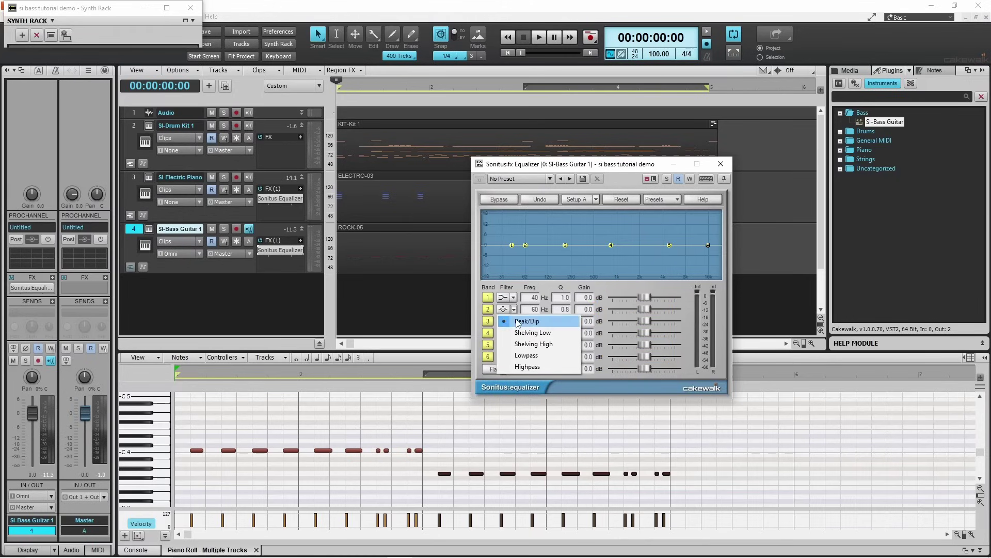
click(520, 333)
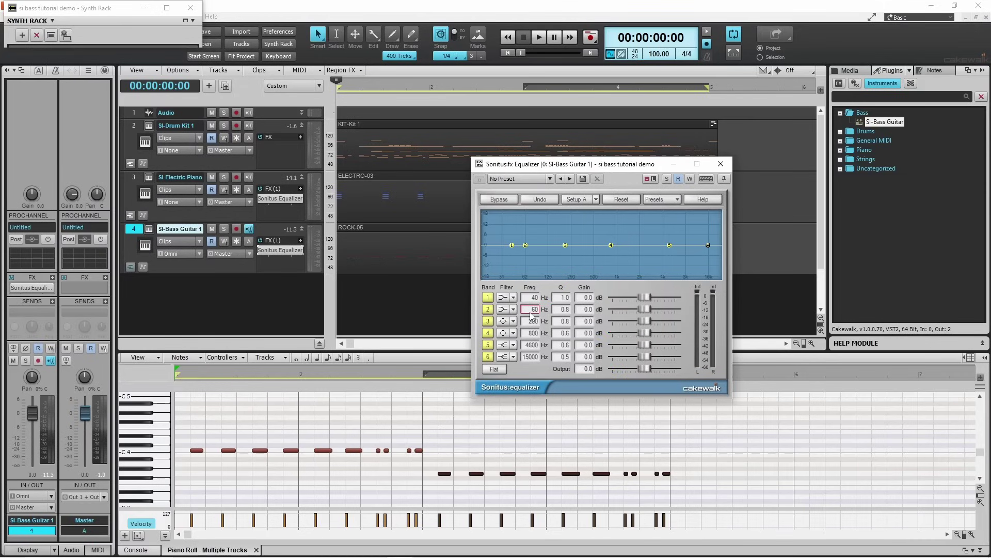
click(532, 310)
text(100)
key(Return)
drag(640, 309, 613, 309)
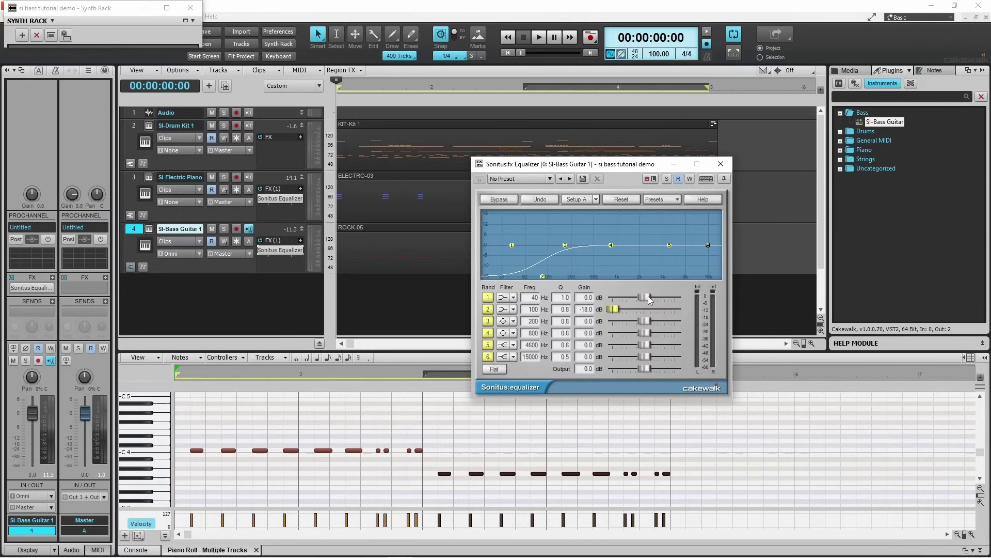
drag(646, 296, 612, 297)
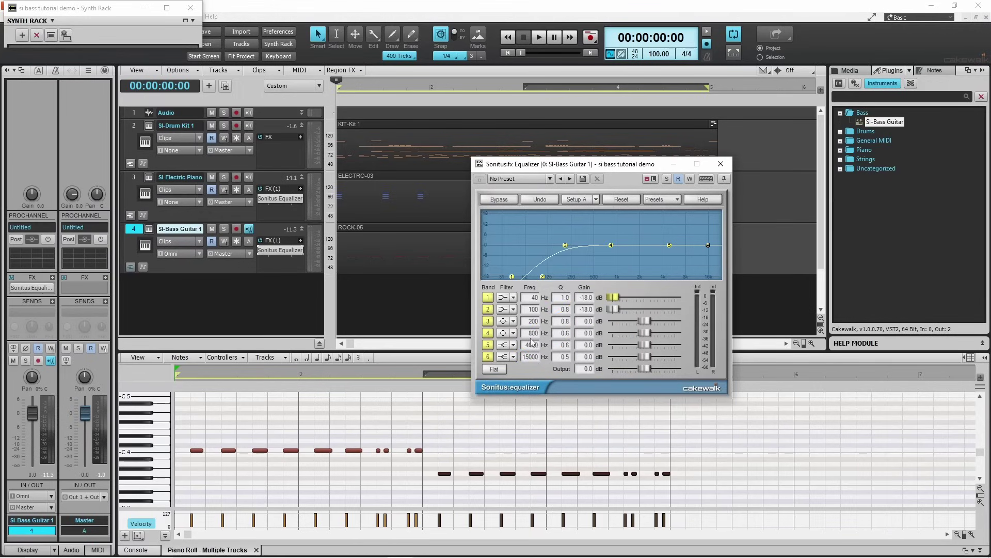
Set equalizer band 5 to Shelving High at 1500 Hz and cut the gain of bands 5 and 6 to -18 dB
click(513, 346)
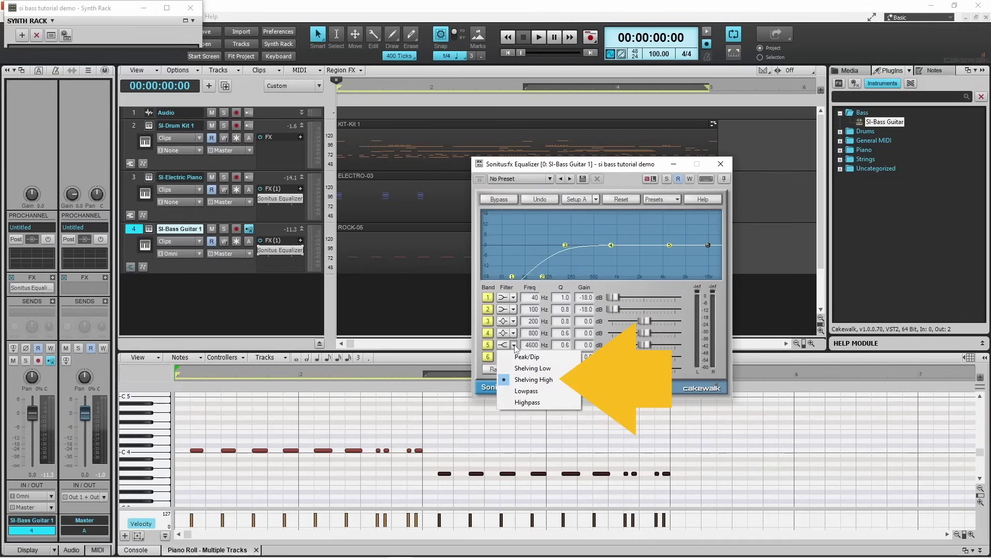
click(525, 380)
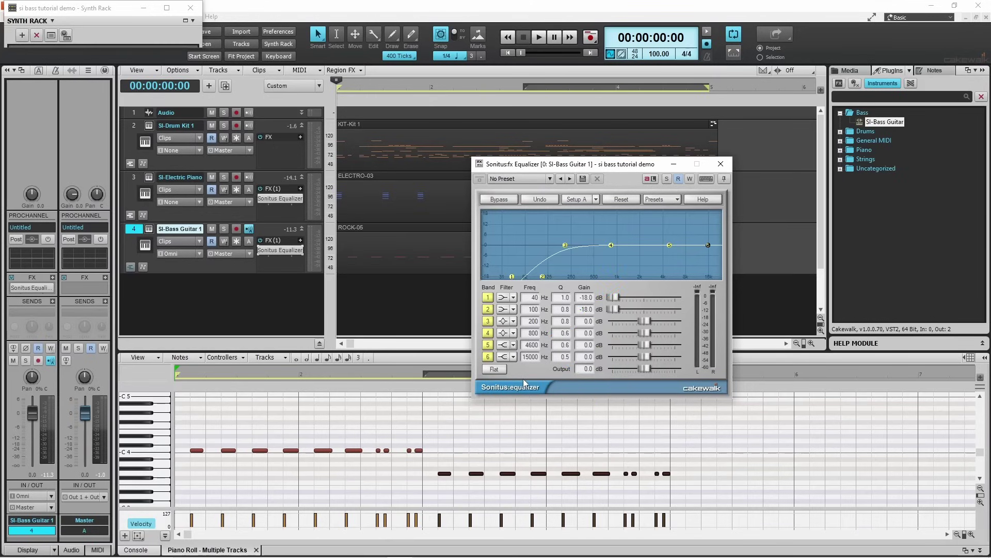
double_click(531, 344)
text(1500)
key(Return)
drag(644, 343, 613, 344)
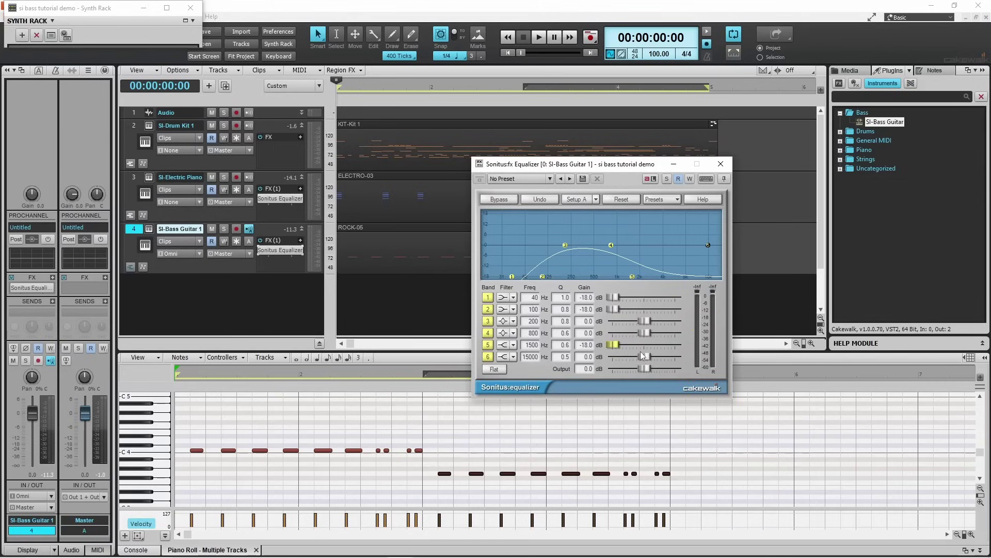
drag(645, 357, 612, 356)
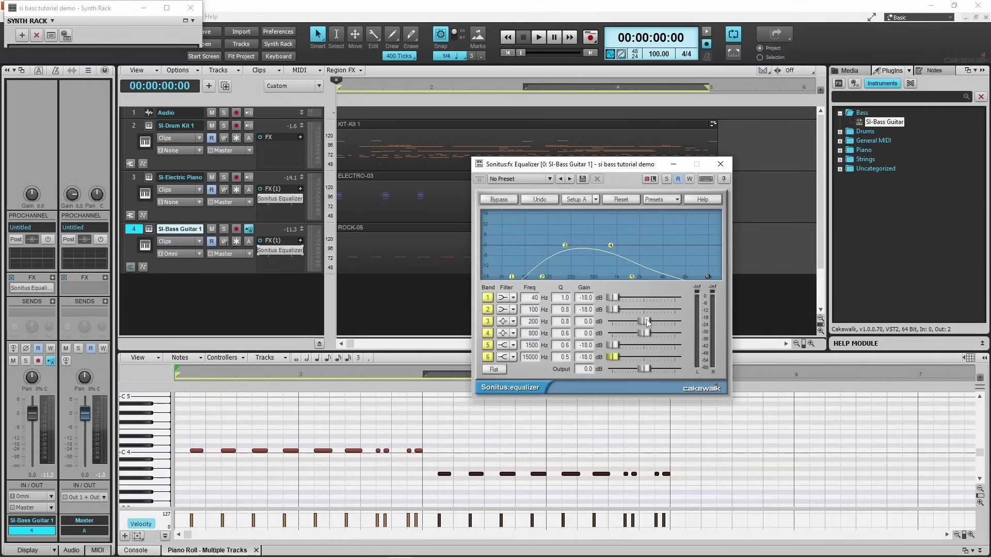
Raise the gain of the 200 Hz band 3 to 5 dB, and play the project to hear the equalized bass
drag(648, 322, 654, 324)
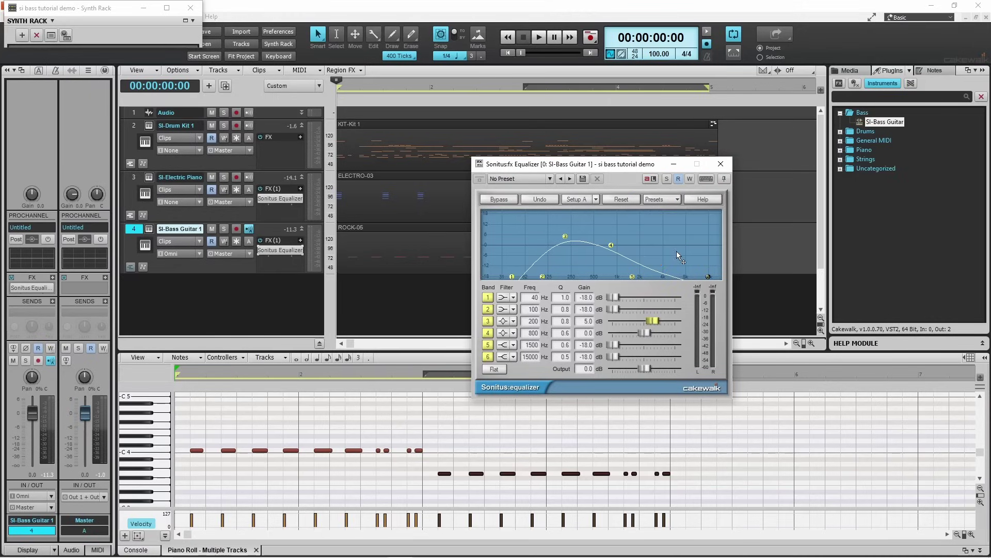
click(721, 164)
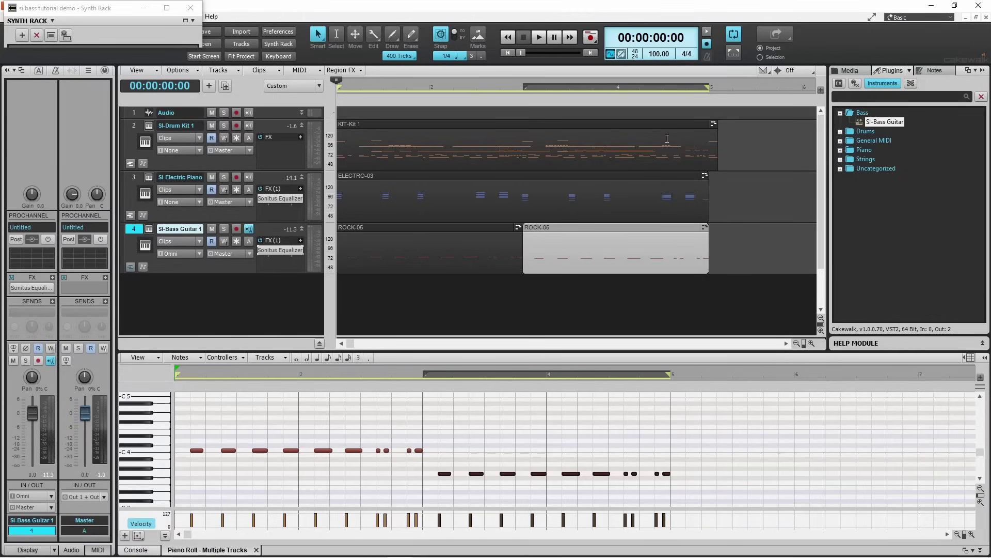
click(539, 42)
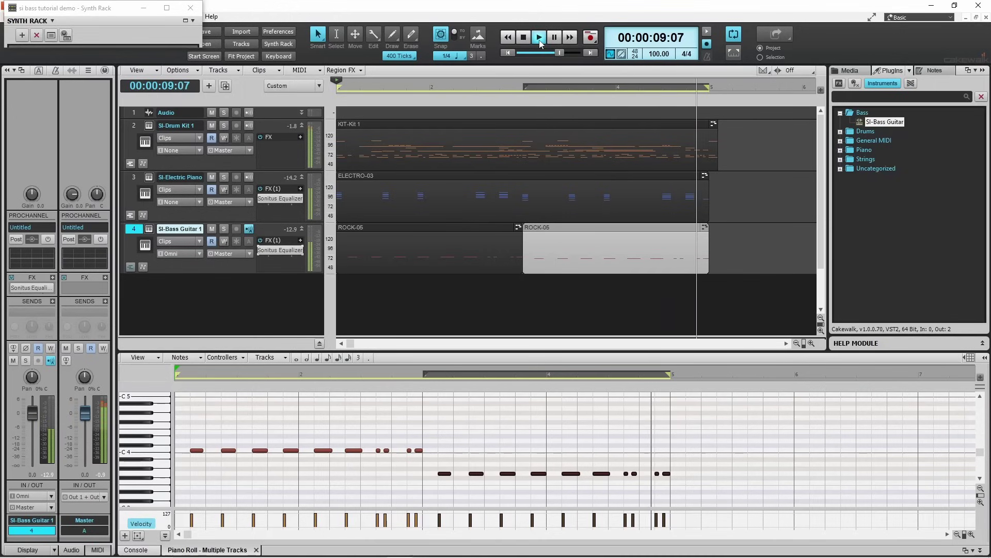
click(524, 39)
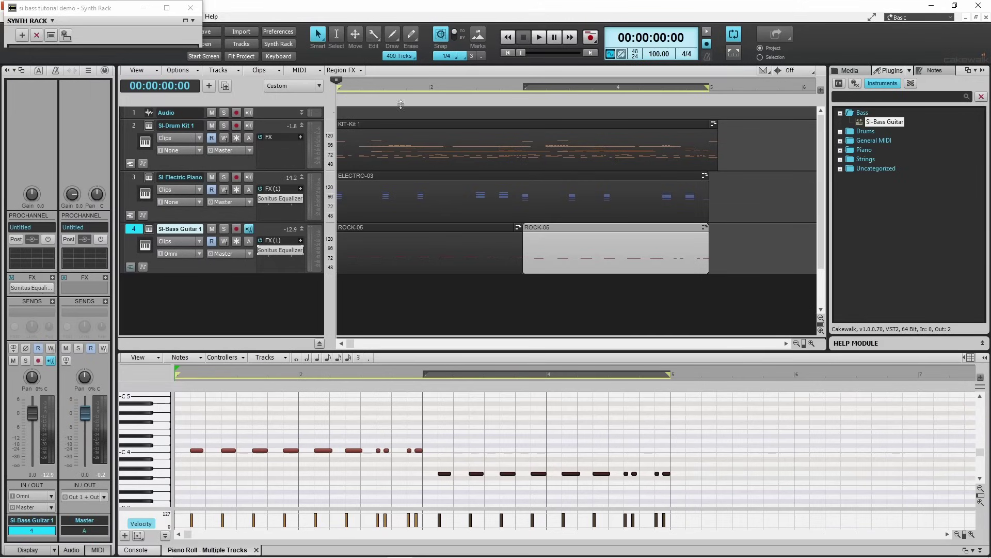
Insert the TH3 guitar effect on the SI-Bass Guitar 1 track and move its window fully into view
click(301, 241)
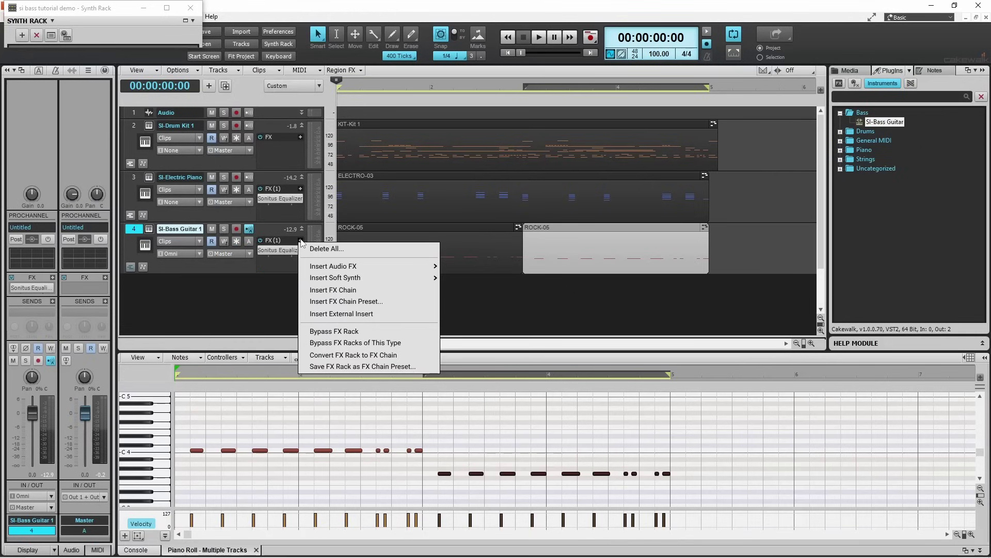
mouse_move(321, 267)
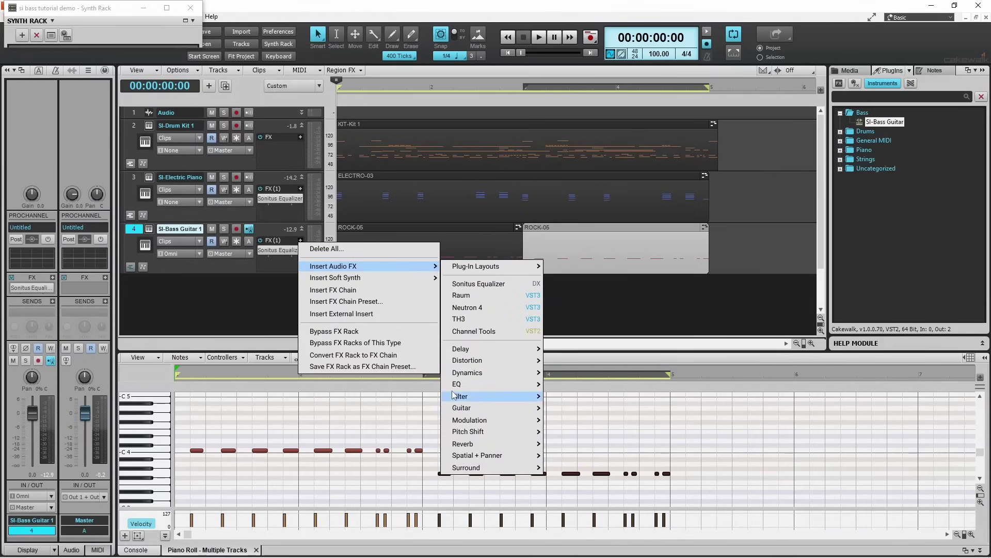
mouse_move(462, 411)
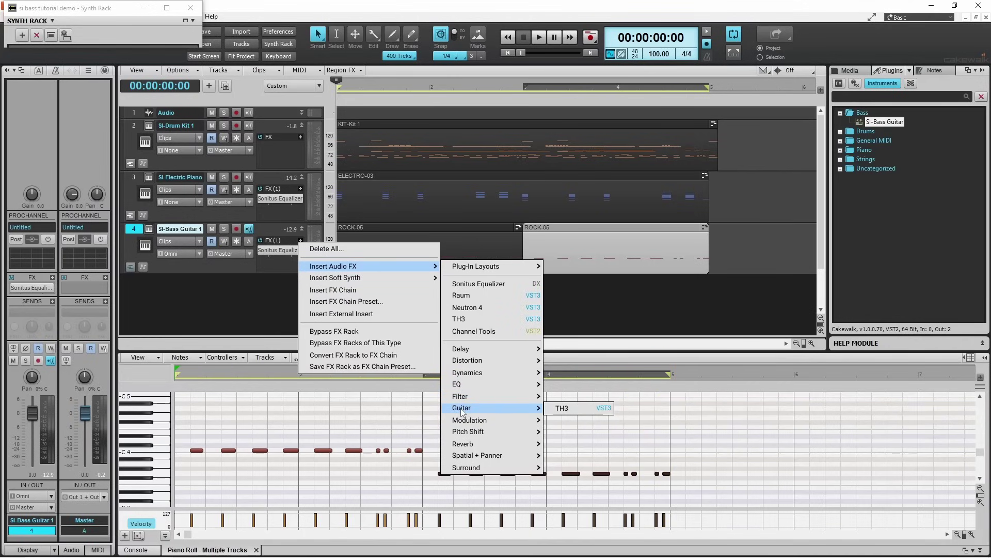
click(560, 408)
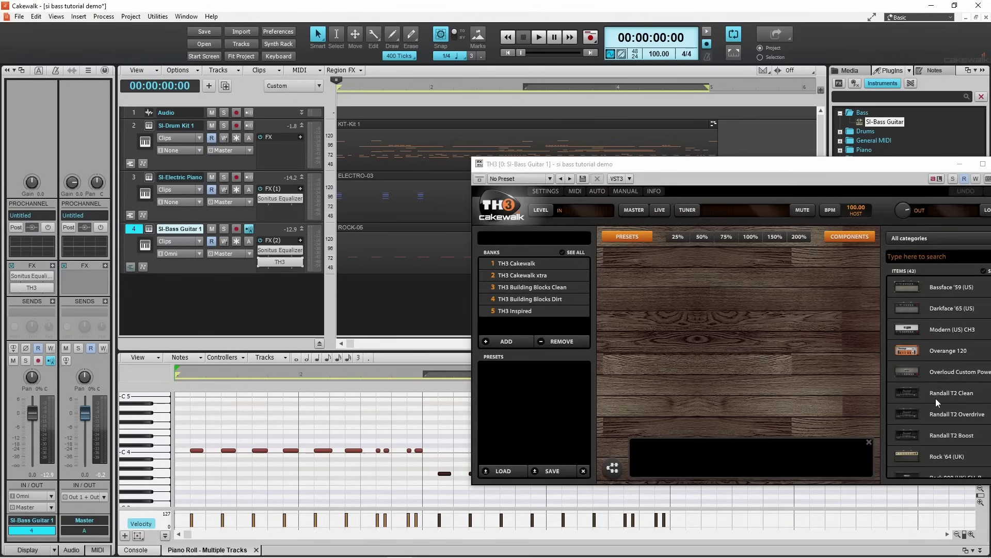
click(900, 166)
drag(901, 167, 778, 173)
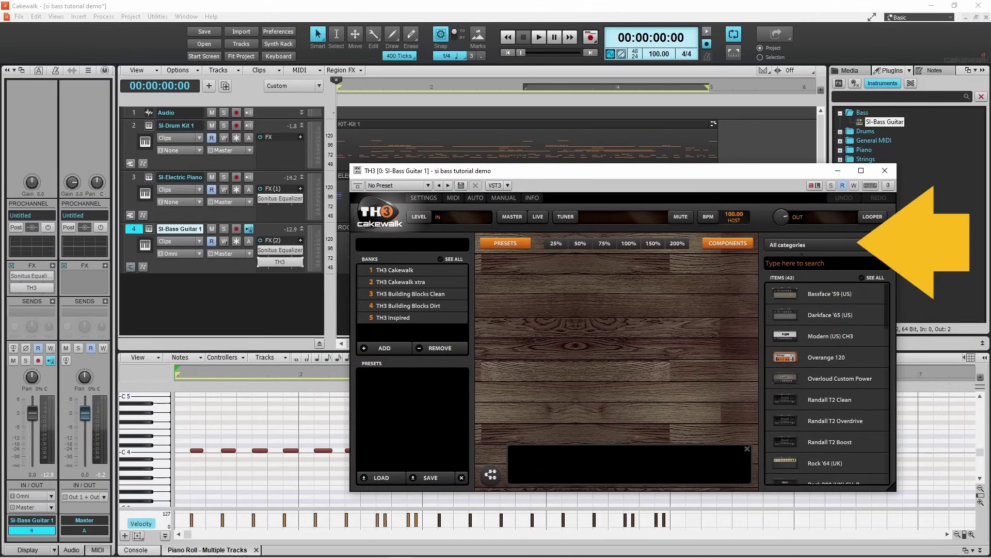
Filter the TH3 components to amps and add the Bass SuperTube VR amp to the signal chain
click(799, 246)
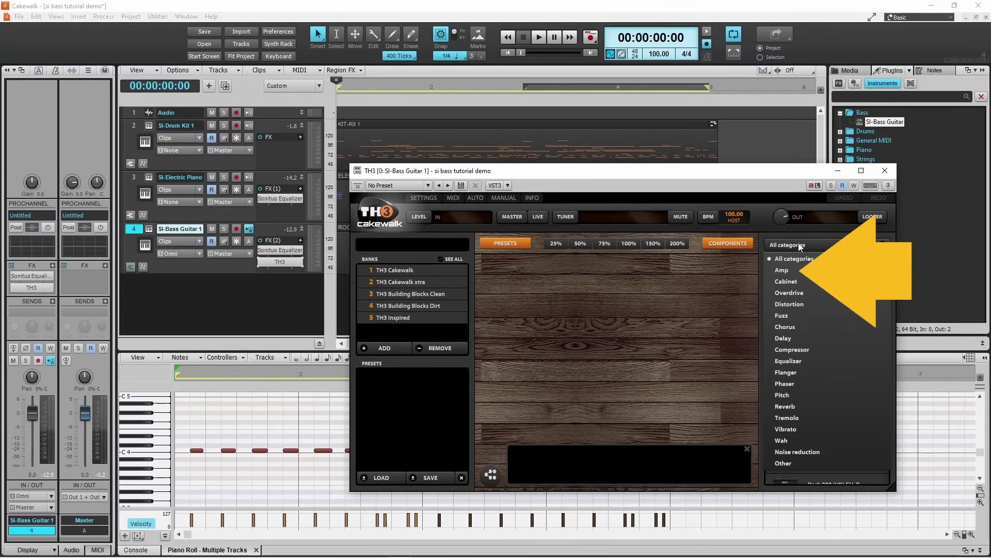
click(792, 272)
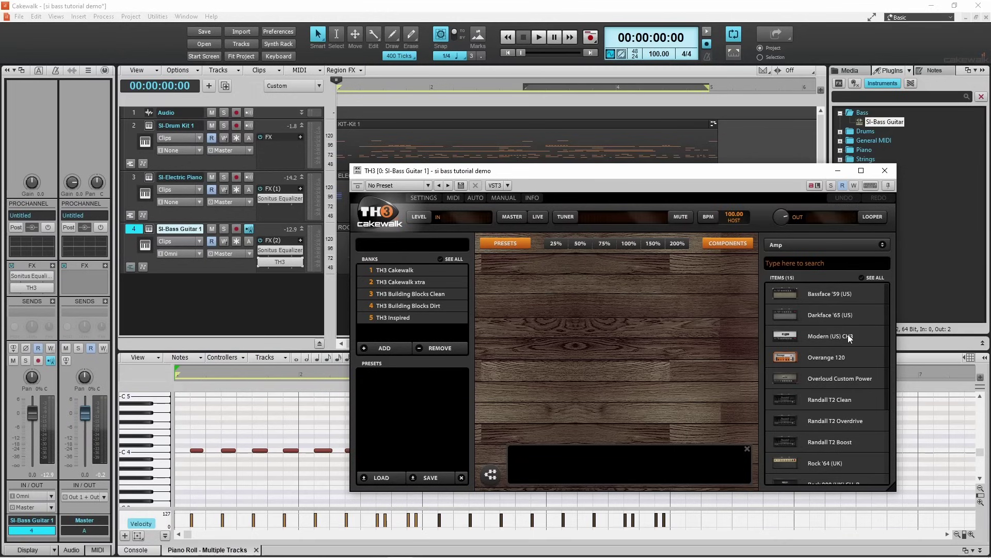
drag(887, 354, 895, 448)
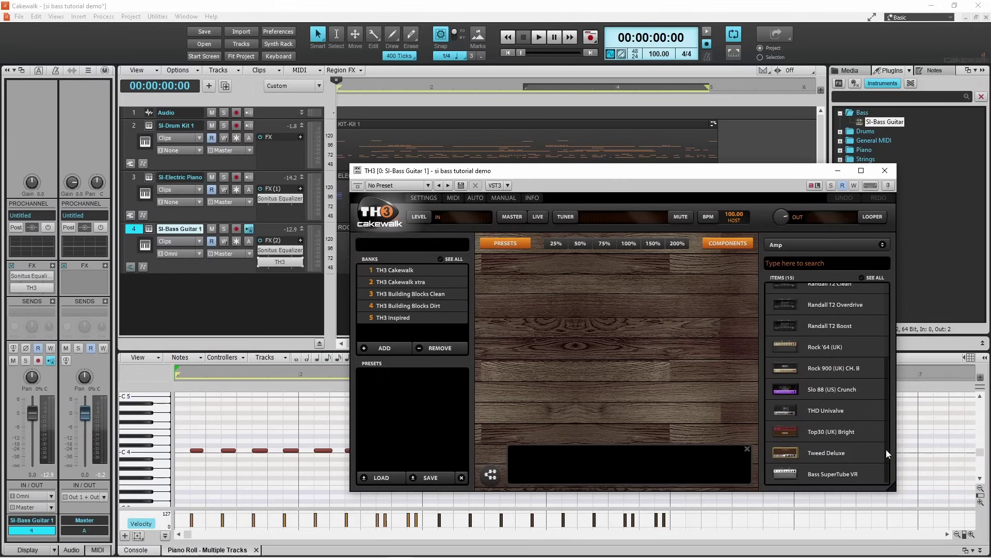
drag(793, 473, 597, 391)
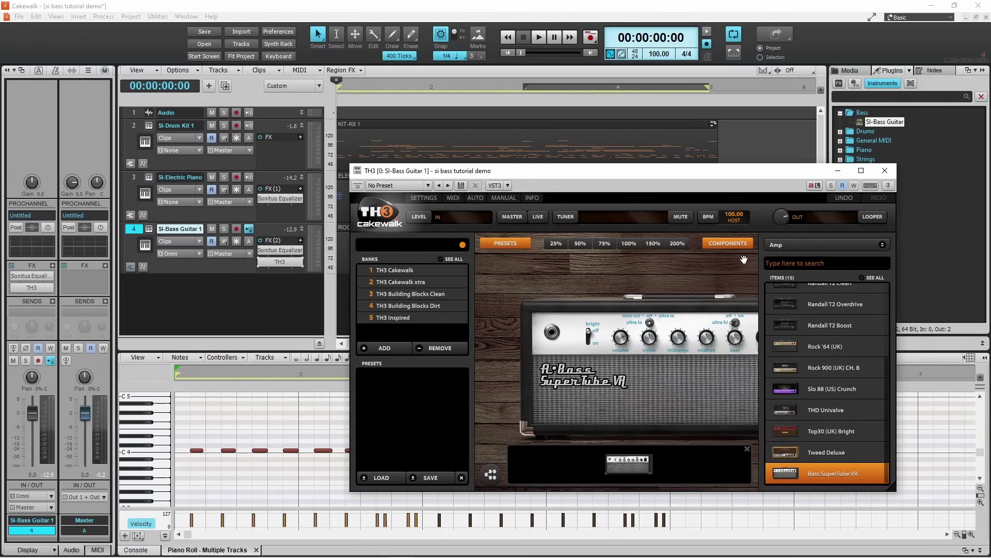
Filter the TH3 components to cabinets and add the 4x10 Bass Ashes cabinet after the amp
click(784, 247)
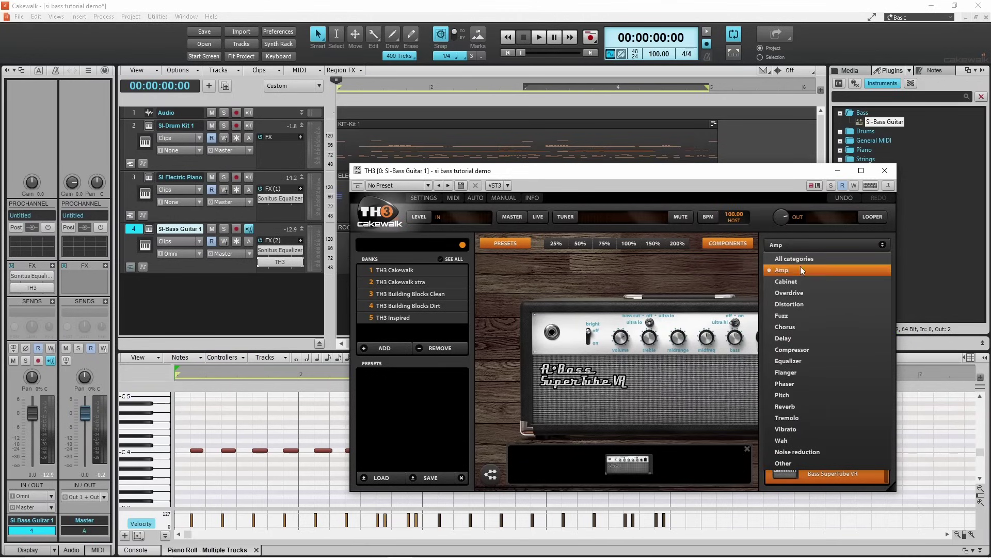
click(796, 280)
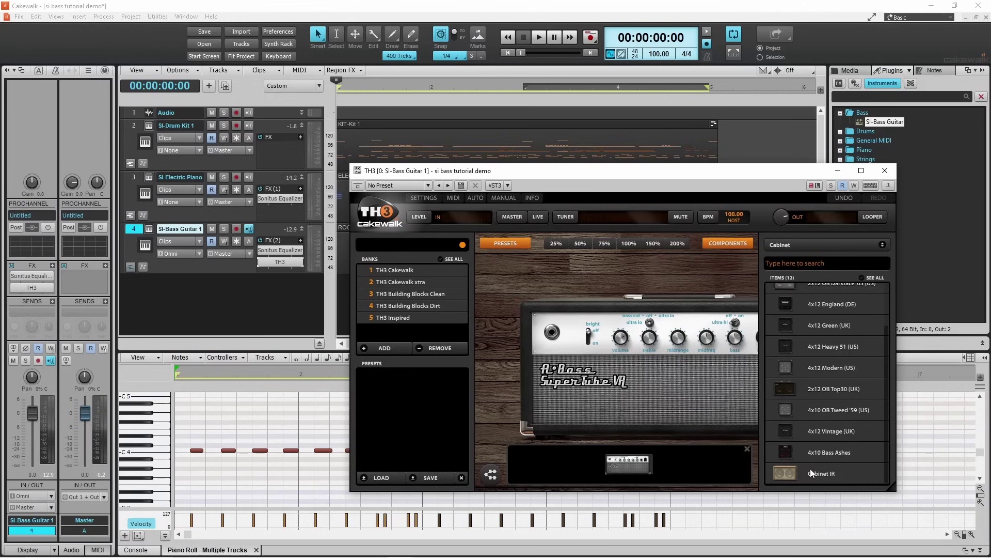
click(824, 453)
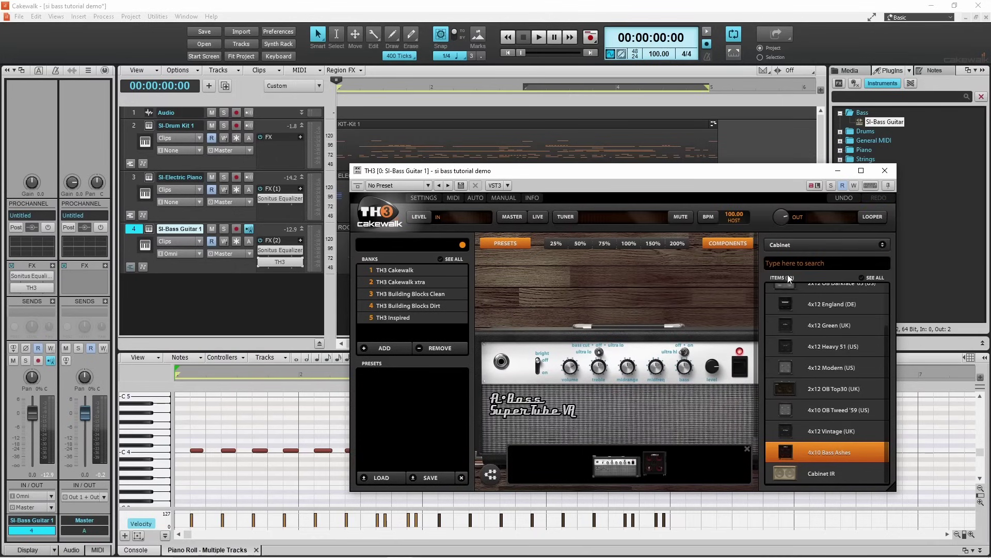
Filter the TH3 components to overdrives and place the TUBE NINE pedal in front of the bass amp
click(790, 243)
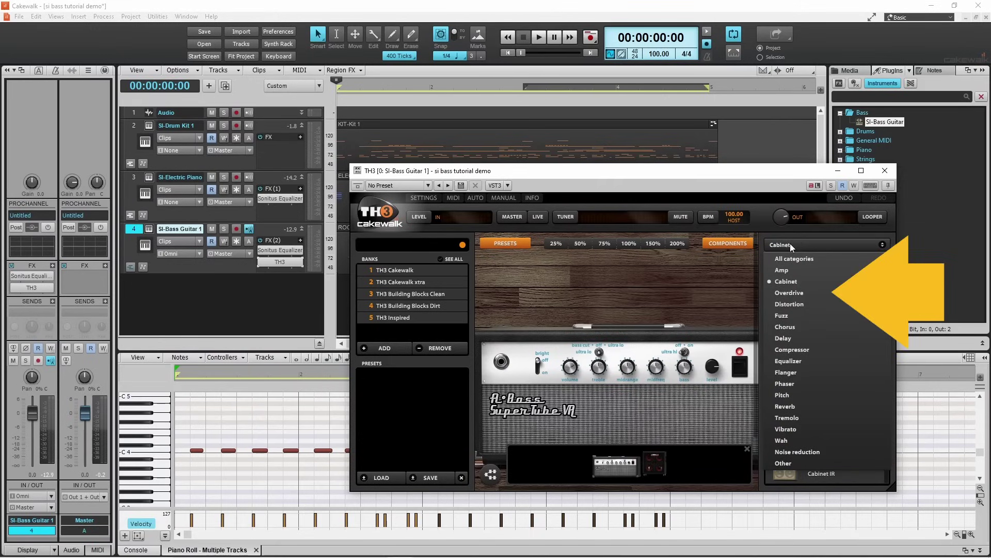
click(789, 293)
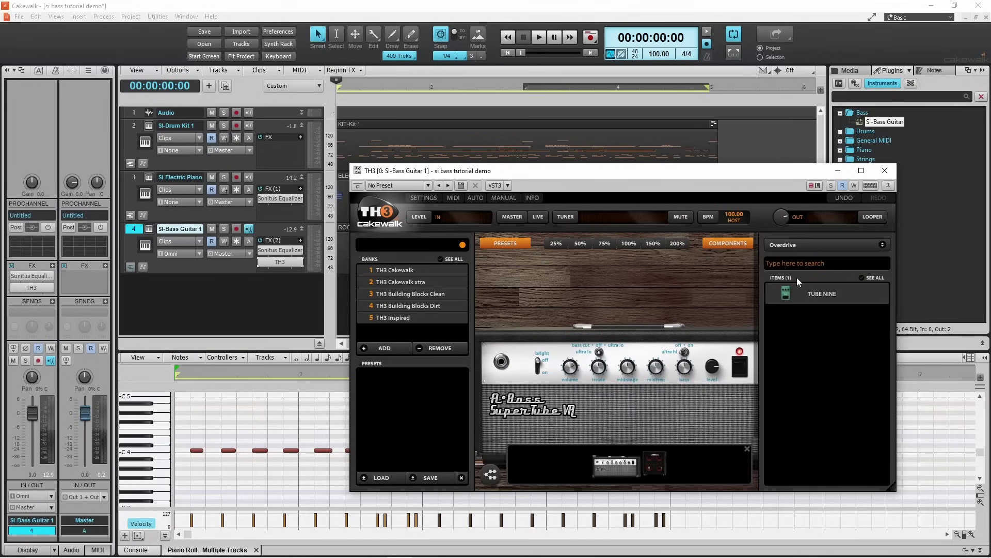
drag(796, 288, 494, 377)
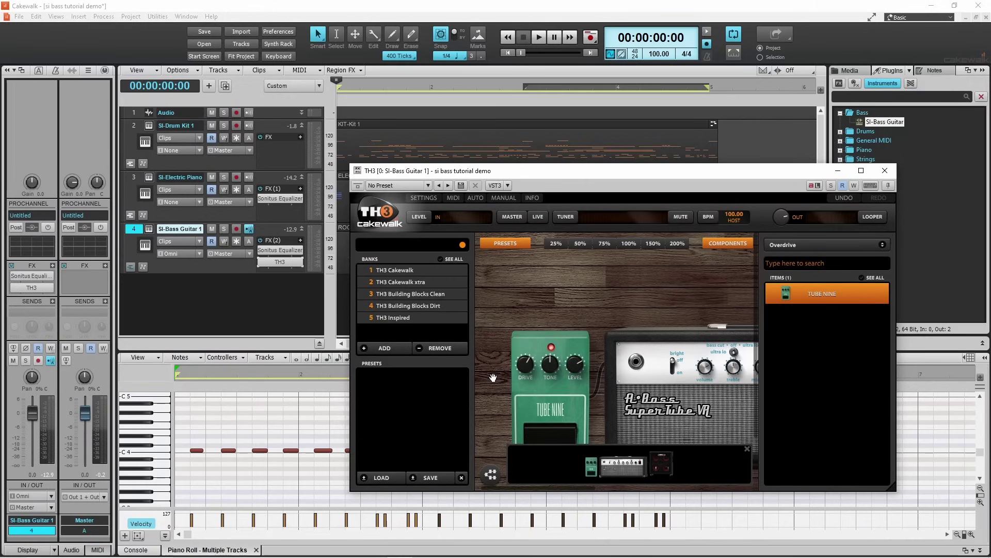
Adjust the Drive, Tone and Level knobs on the TUBE NINE pedal
mouse_move(516, 370)
drag(528, 368, 527, 390)
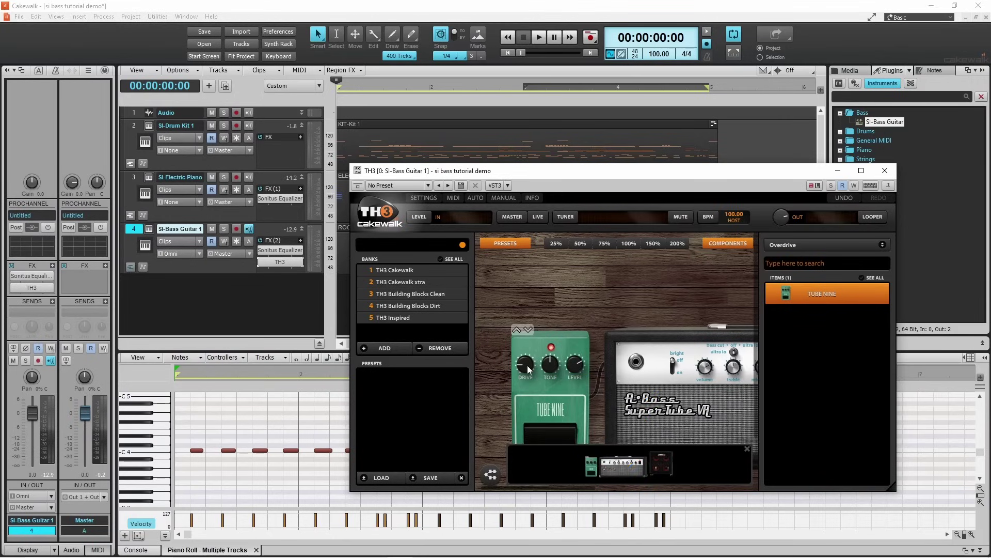
drag(547, 366, 548, 365)
drag(574, 365, 574, 366)
Close the TH3 editor and play back the project to audition the bass with the new amp chain
click(885, 171)
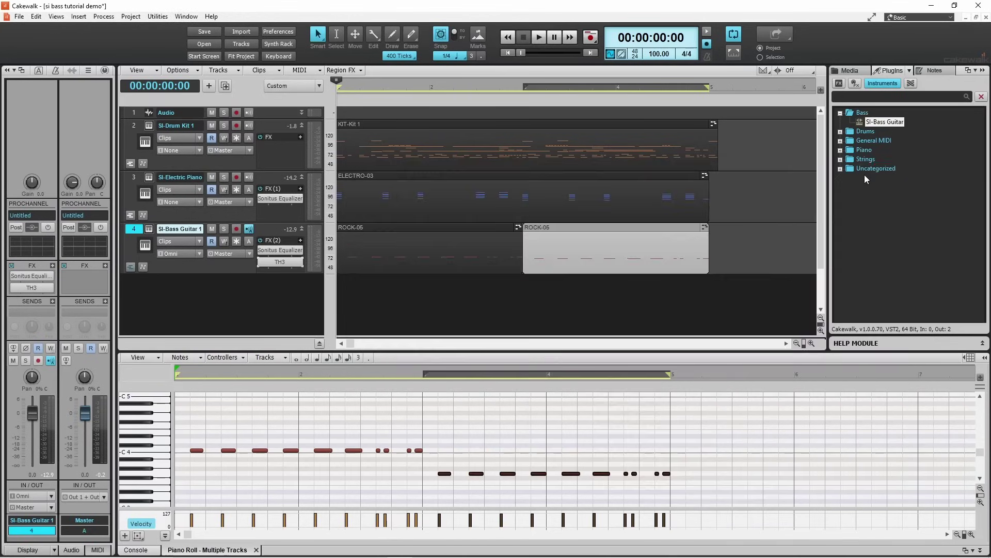
click(536, 39)
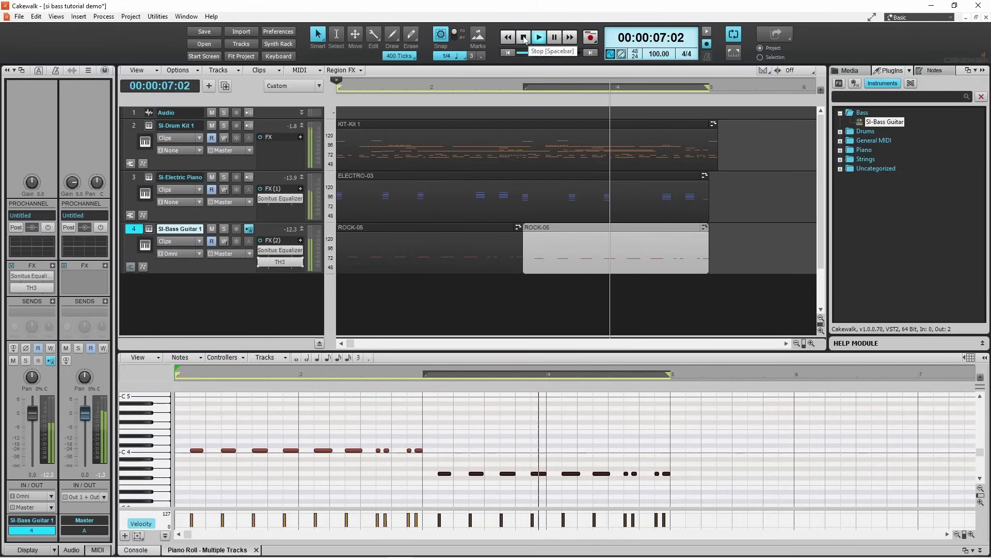
click(523, 39)
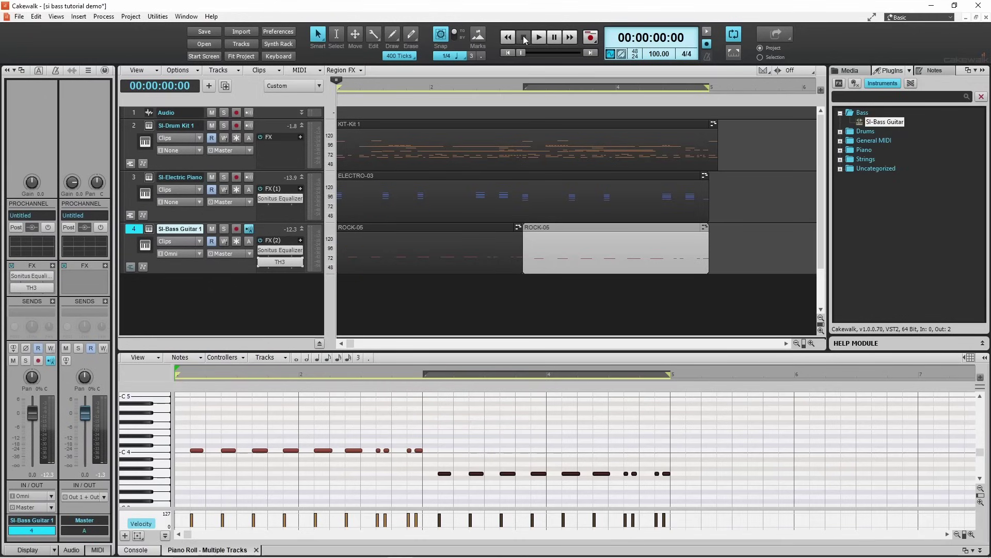
Insert the Sonitus Delay audio effect into the FX rack of the SI-Bass Guitar 1 track
click(301, 240)
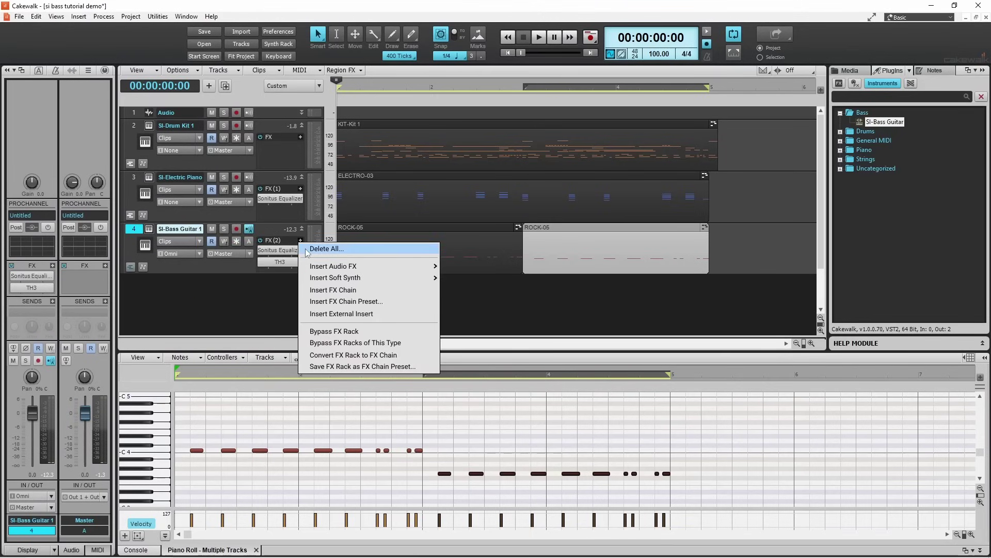
mouse_move(318, 267)
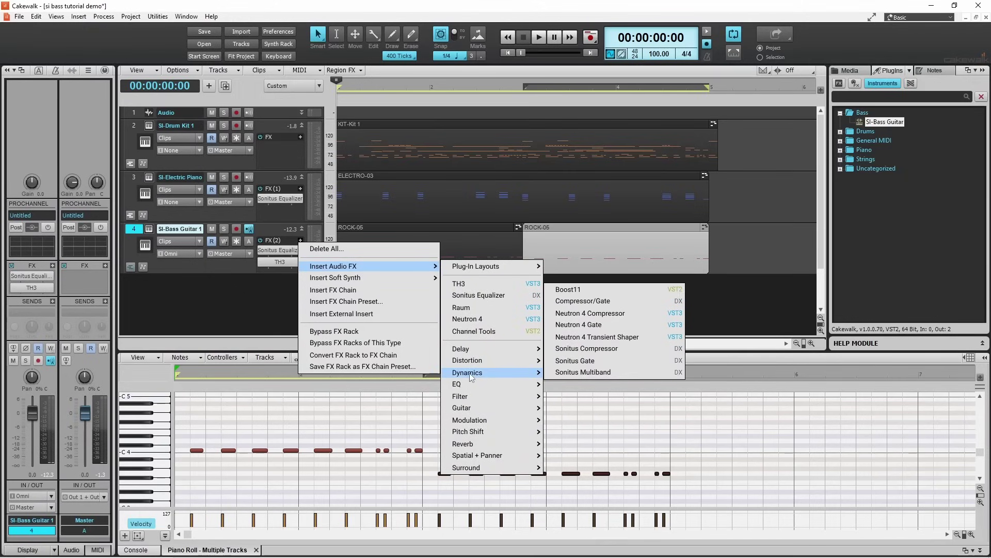
mouse_move(466, 353)
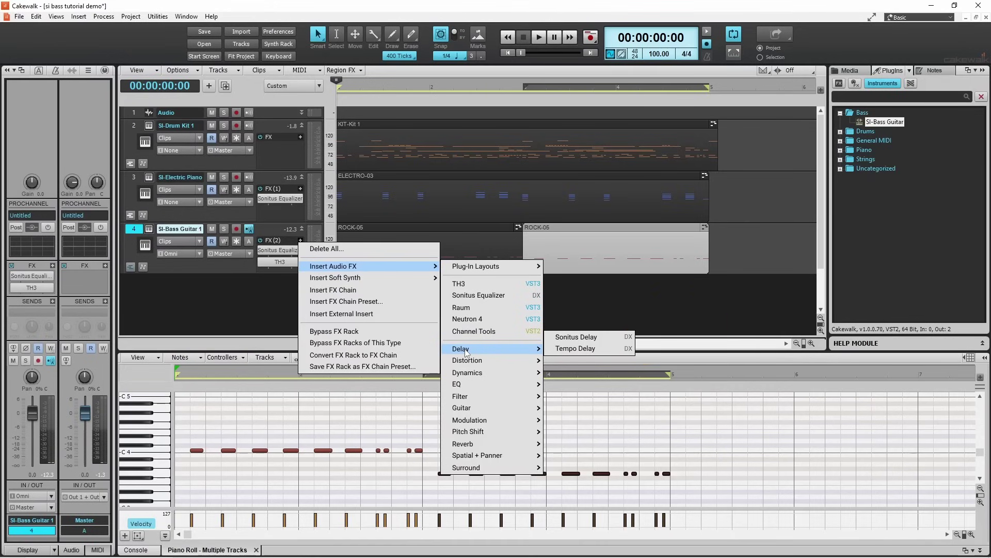
click(562, 339)
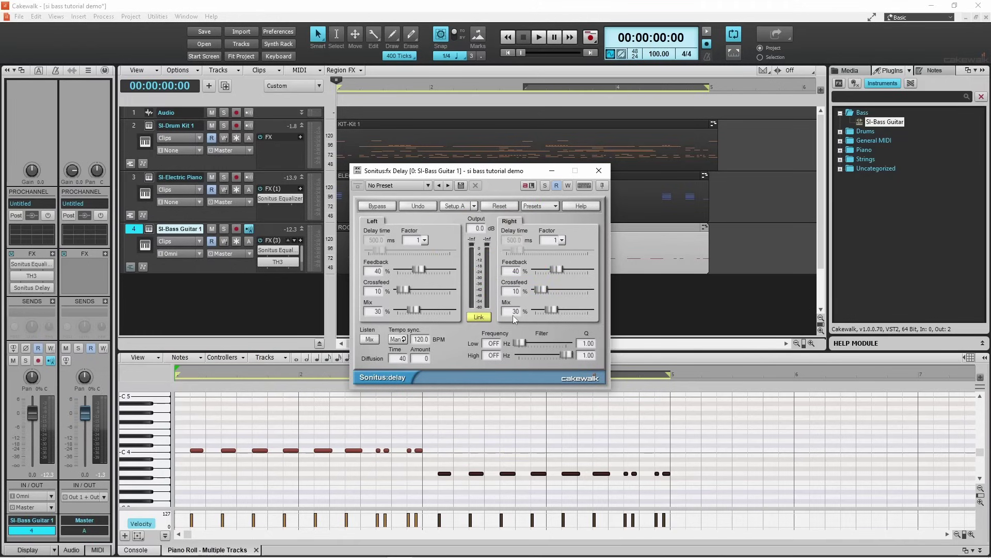
Set the delay factor to 3/4 for the left channel and 1/2 for the right, and audition the result
click(425, 240)
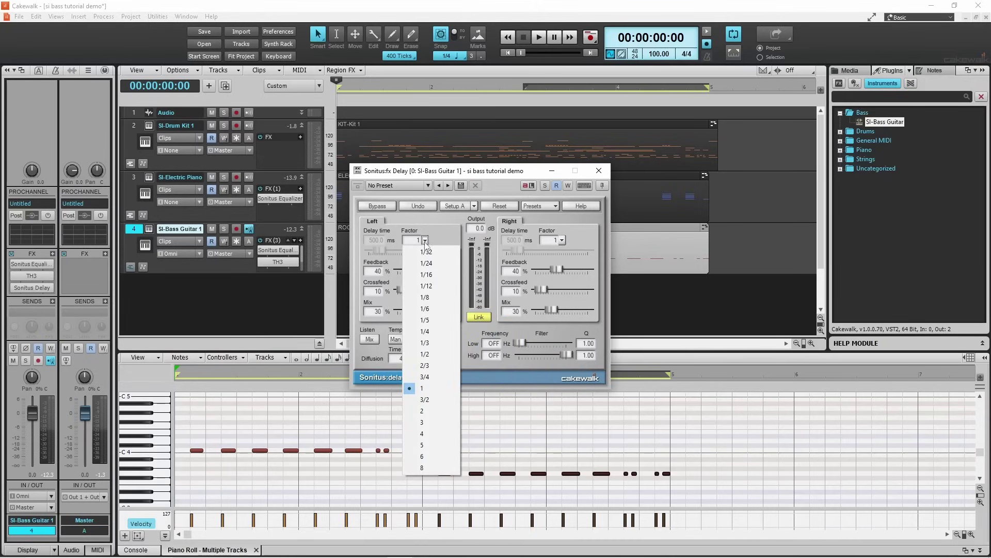
click(423, 377)
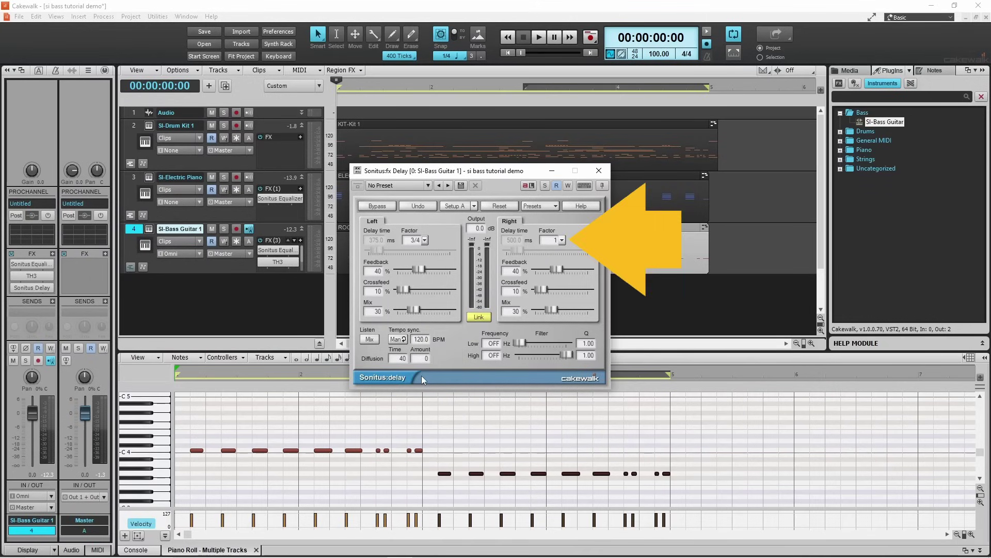
click(562, 240)
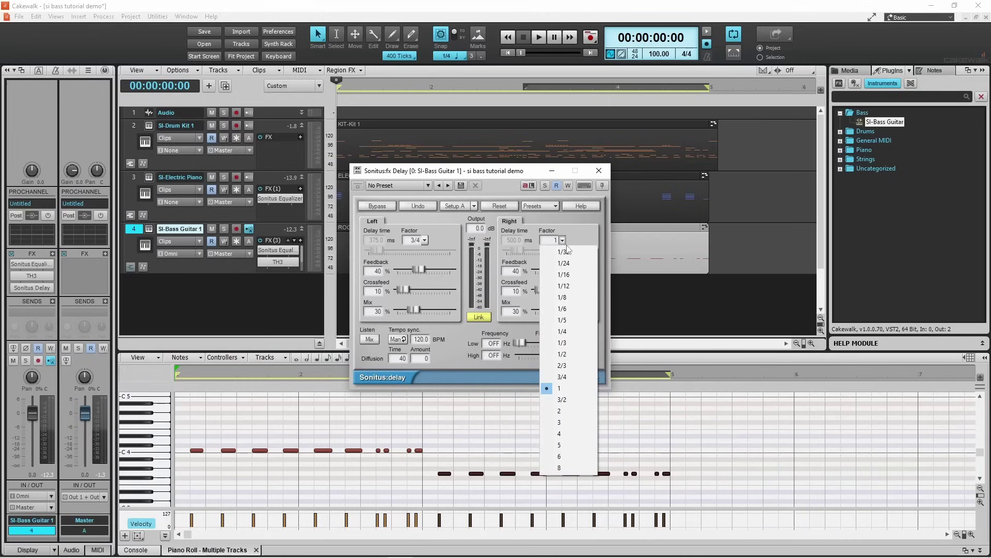
click(558, 354)
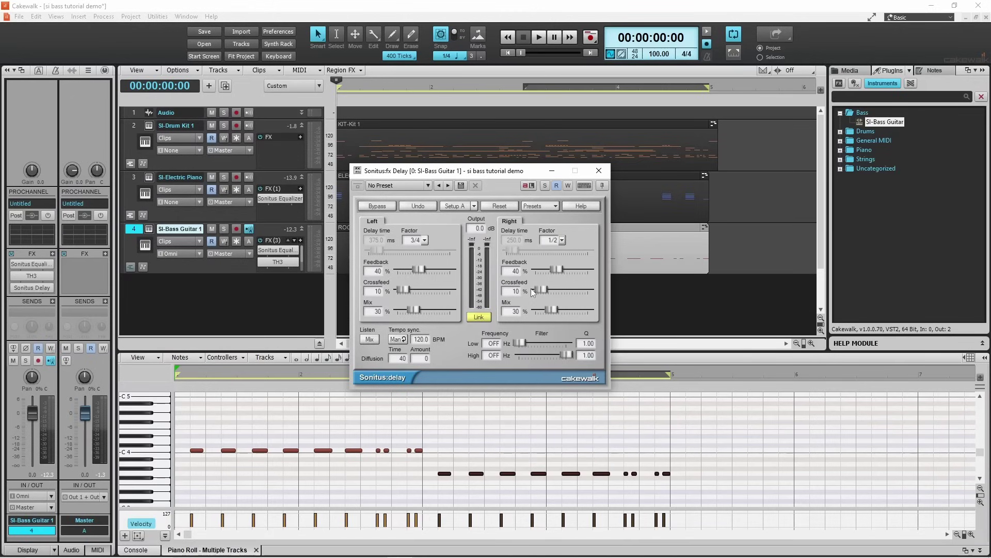
click(539, 36)
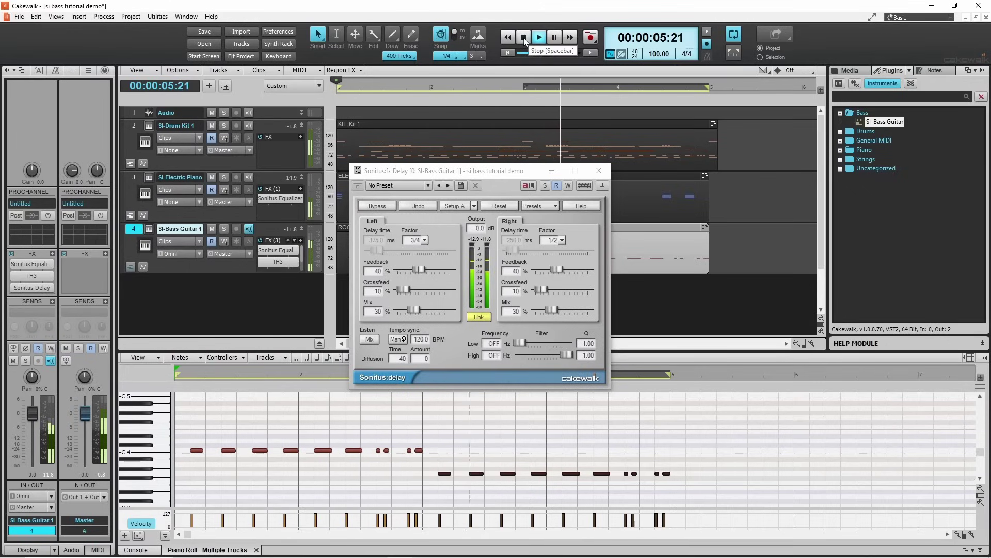
click(524, 38)
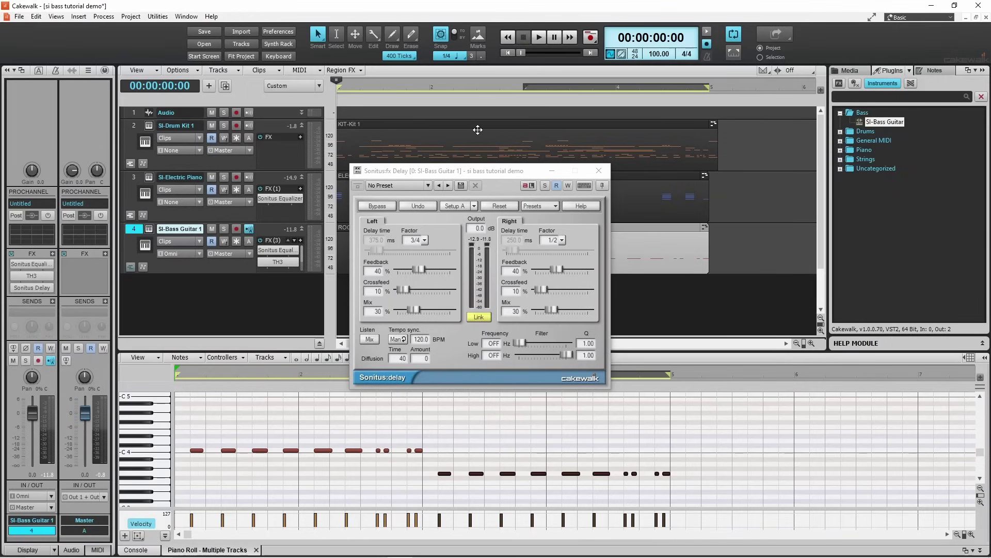
Lower the linked delay Feedback to 10% on both channels and audition the change
drag(421, 271, 405, 273)
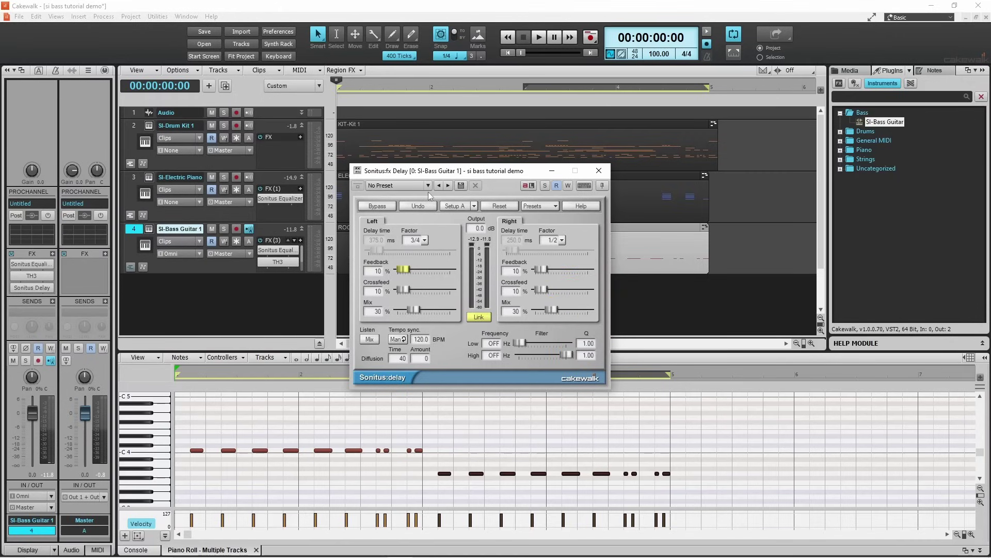
click(538, 38)
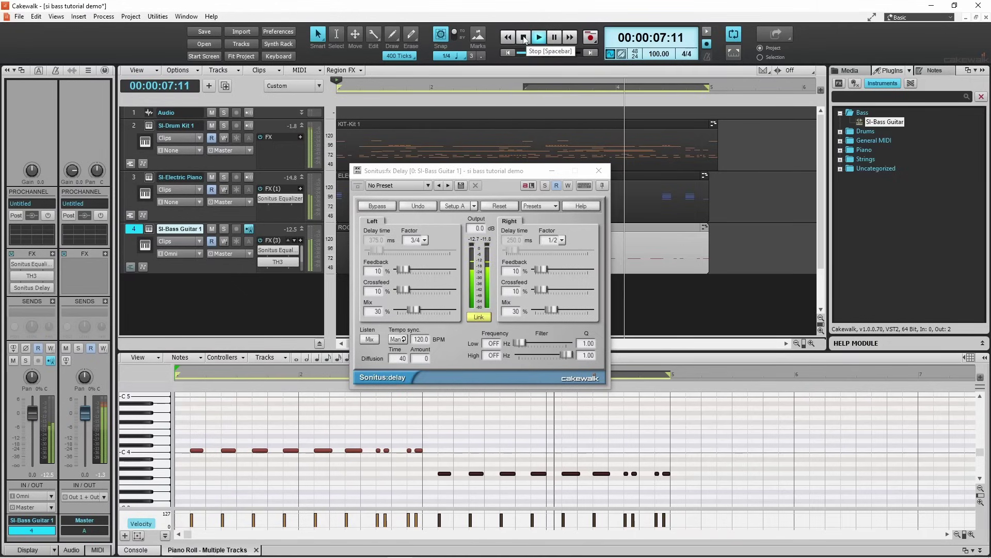
click(523, 39)
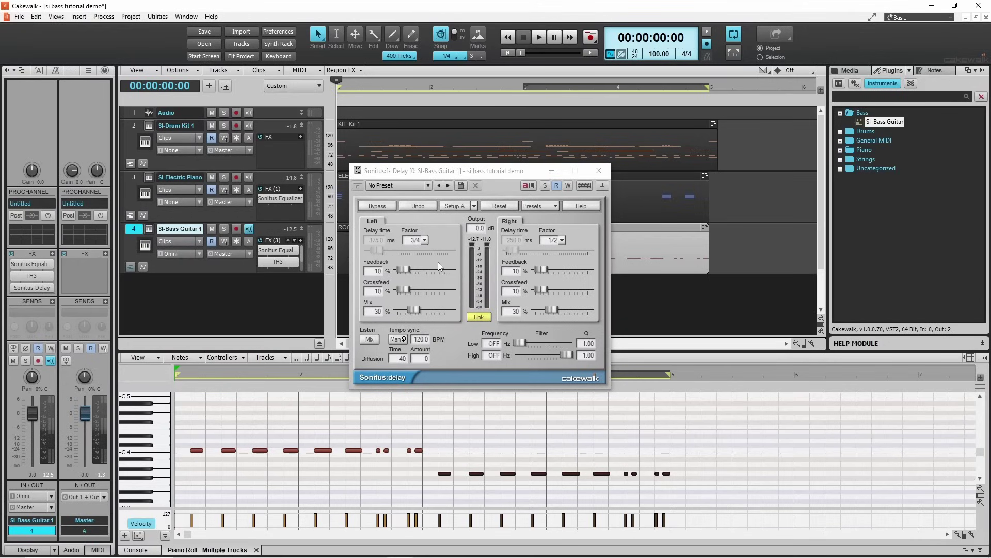
Reduce the linked delay Mix to 10% on both channels and play back the project to check it
drag(413, 308, 403, 310)
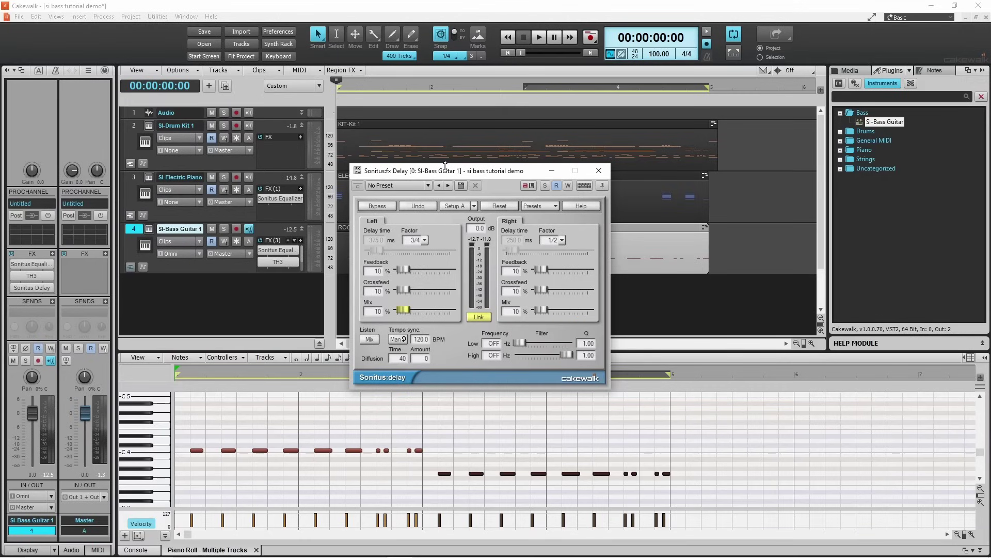
click(539, 38)
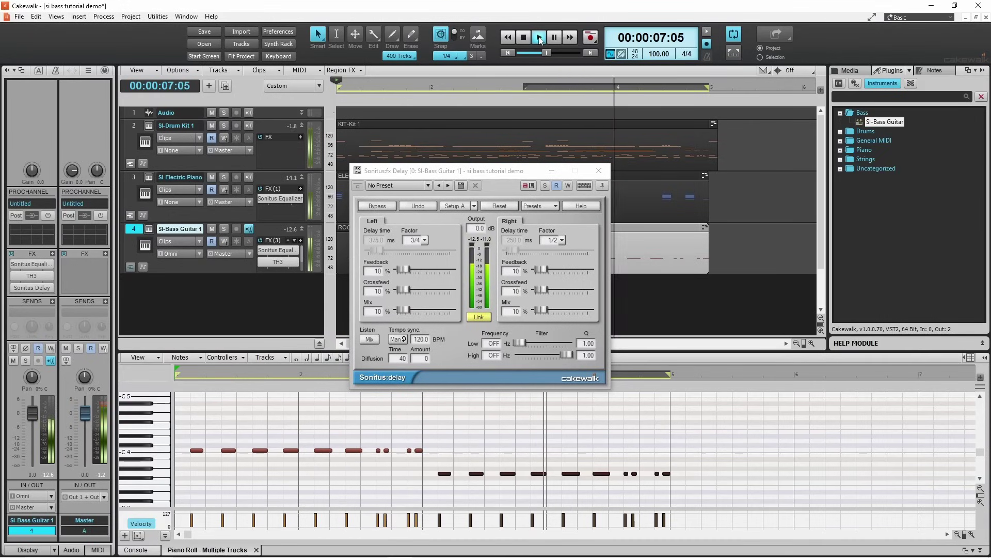
click(524, 38)
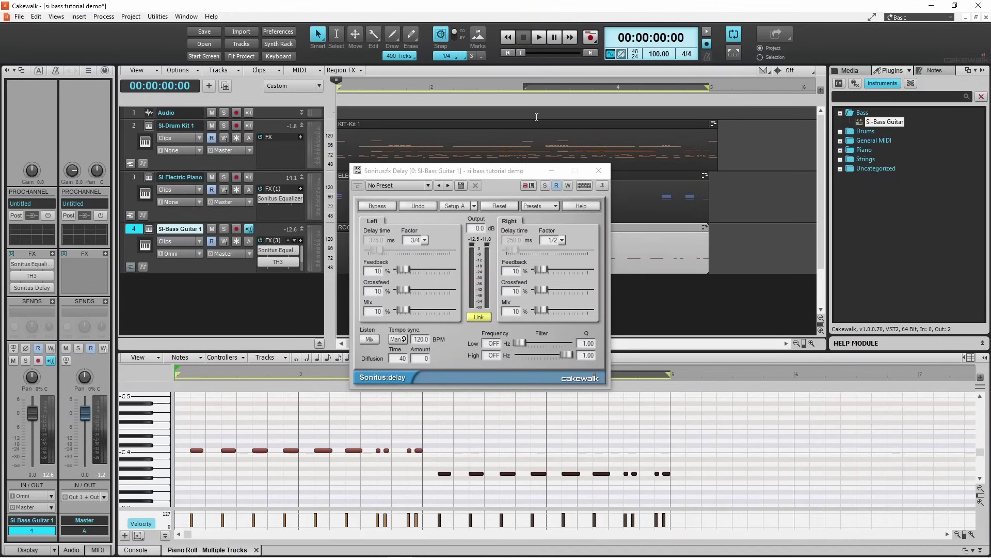
Close the Sonitus Delay editor and play the whole arrangement through to hear the finished bass sound
click(598, 170)
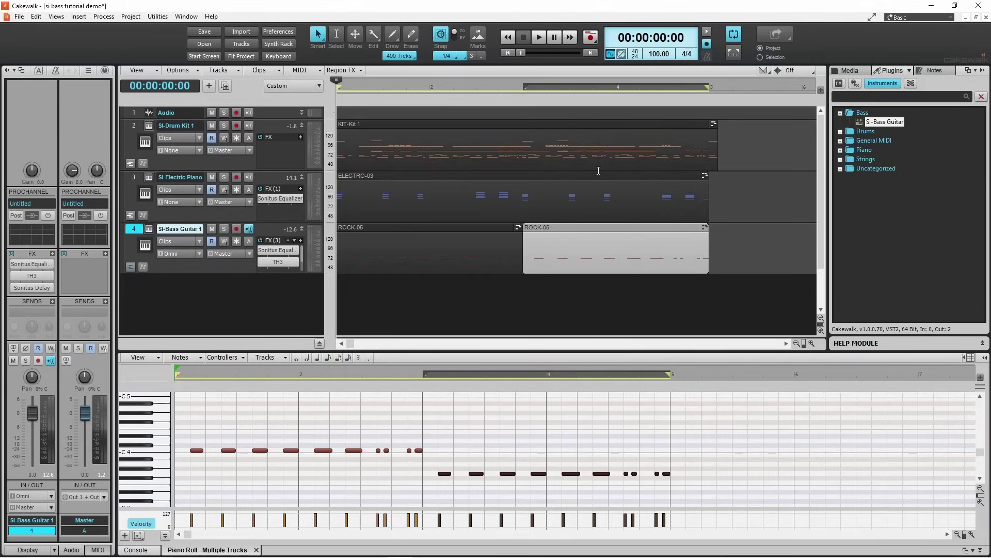
click(540, 38)
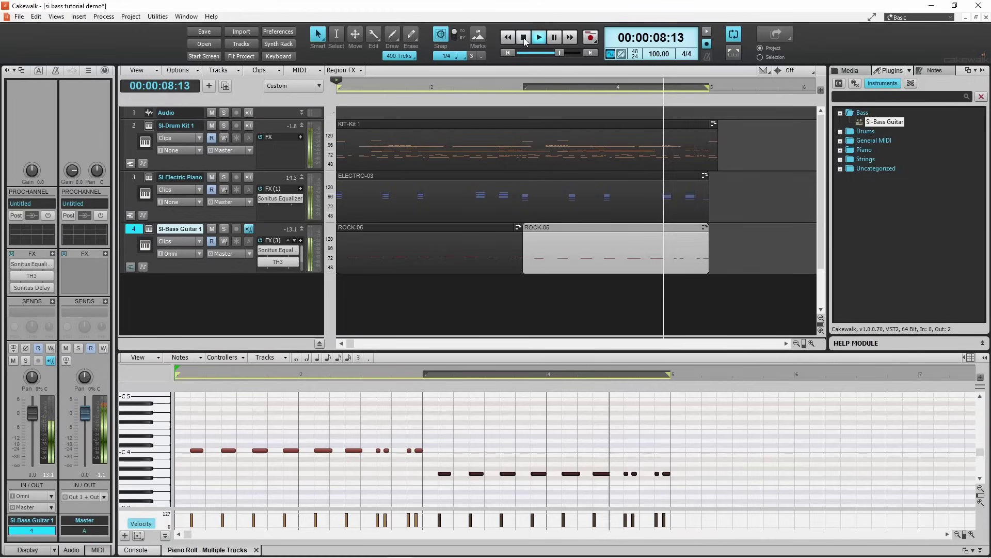
click(523, 37)
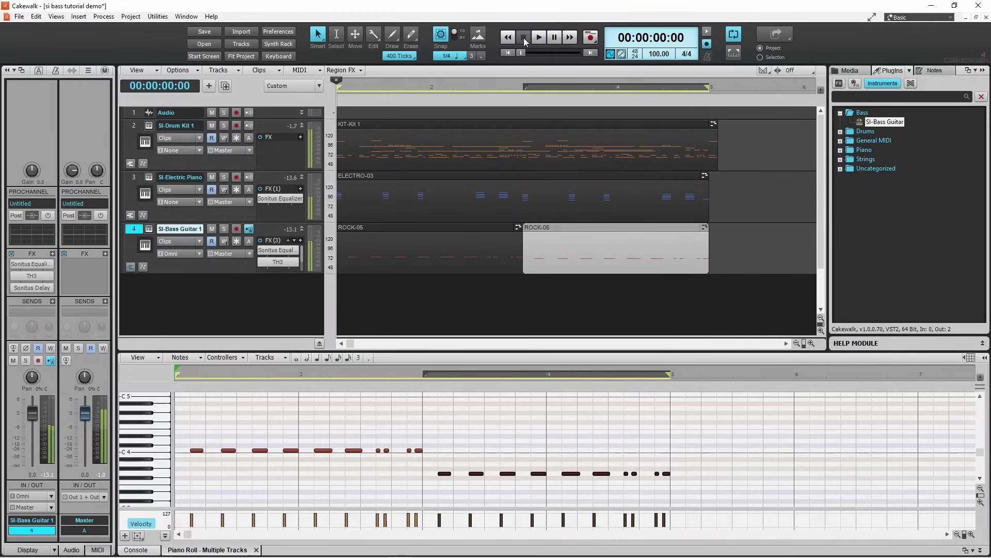